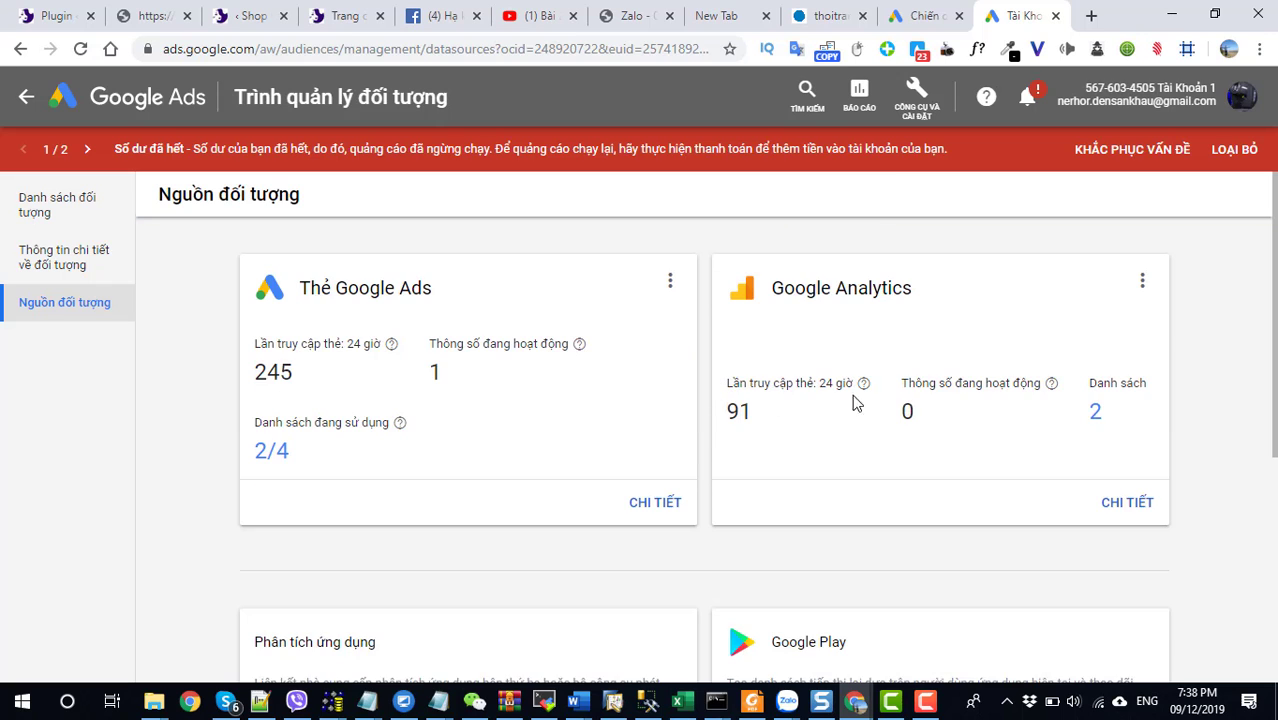
Open the details of the Google Analytics audience source and review its status, activity chart and linked properties.
{"action": "left_click", "coordinate": [1127, 503]}
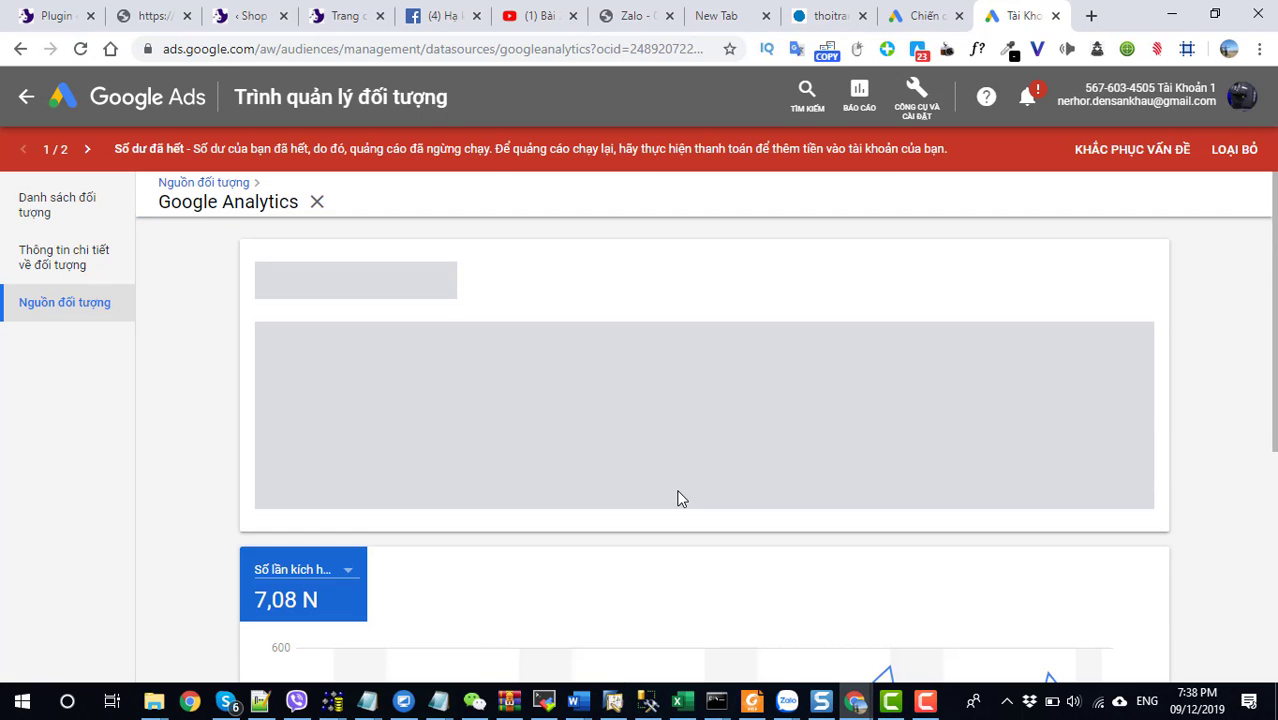
{"action": "scroll", "coordinate": [677, 498], "scroll_direction": "down", "scroll_amount": 5}
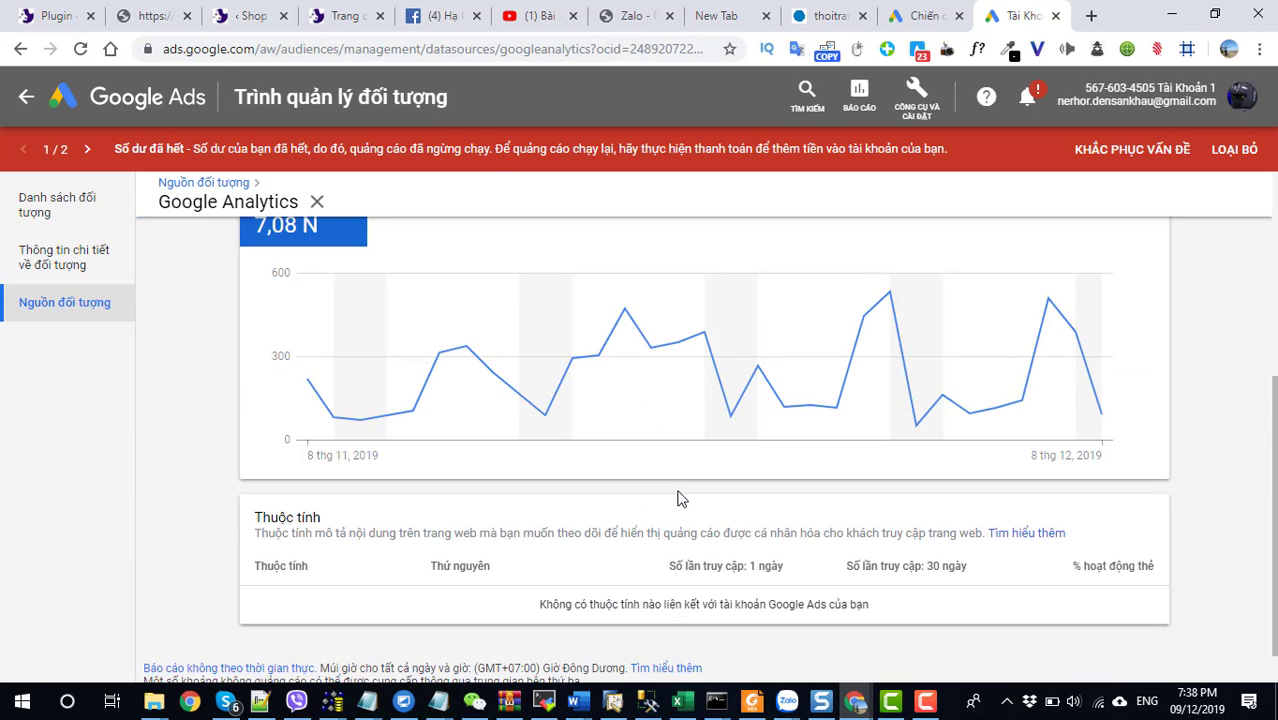
{"action": "scroll", "coordinate": [677, 495], "scroll_direction": "up", "scroll_amount": 4}
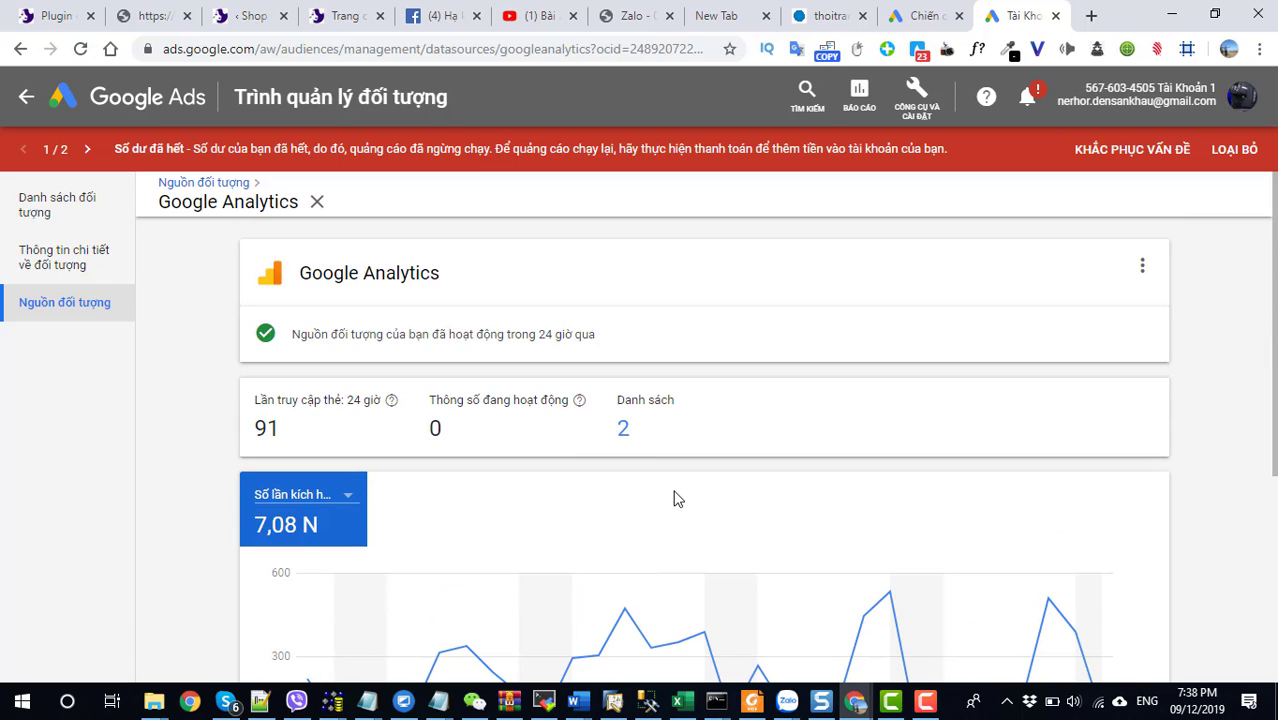
{"action": "scroll", "coordinate": [630, 496], "scroll_direction": "down", "scroll_amount": 4}
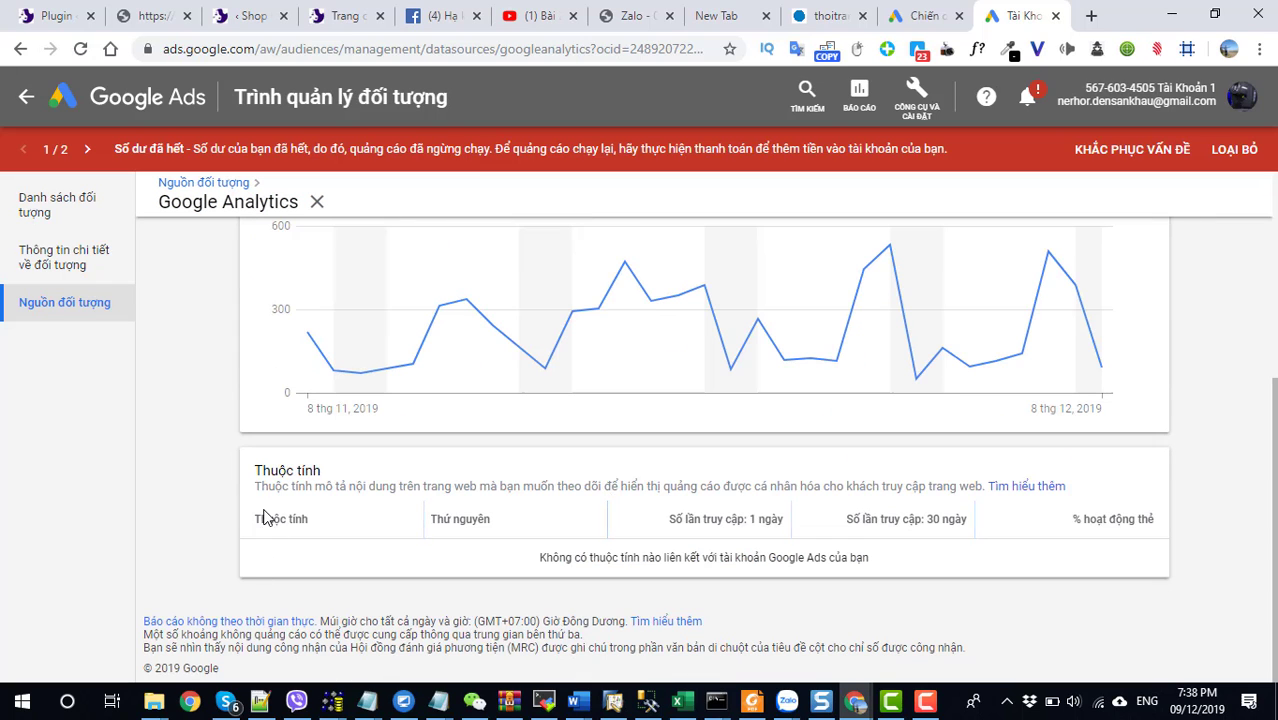
{"action": "scroll", "coordinate": [268, 518], "scroll_direction": "up", "scroll_amount": 4}
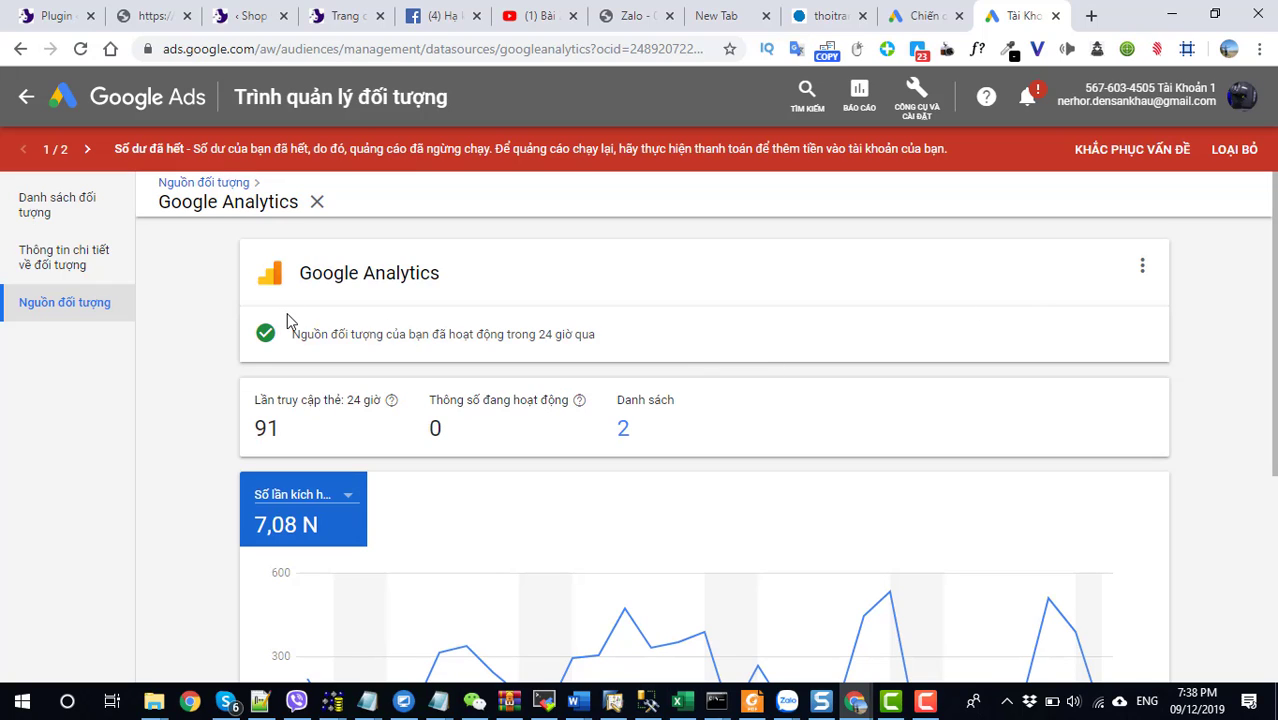
Search the web for "Google Analytics" in a new browser tab and open the Google Analytics site from the results.
{"action": "left_click_drag", "start_coordinate": [441, 283], "coordinate": [298, 268]}
{"action": "key", "text": "ctrl+c"}
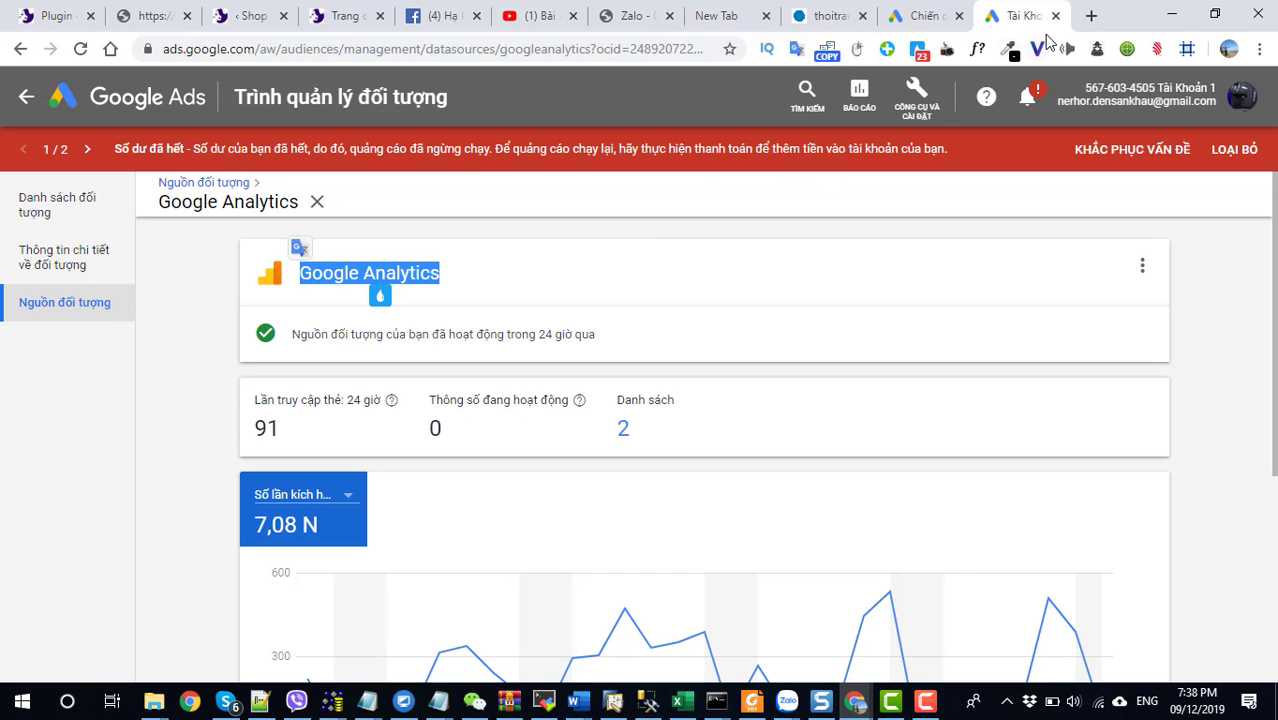
{"action": "left_click", "coordinate": [1091, 15]}
{"action": "key", "text": "ctrl+v"}
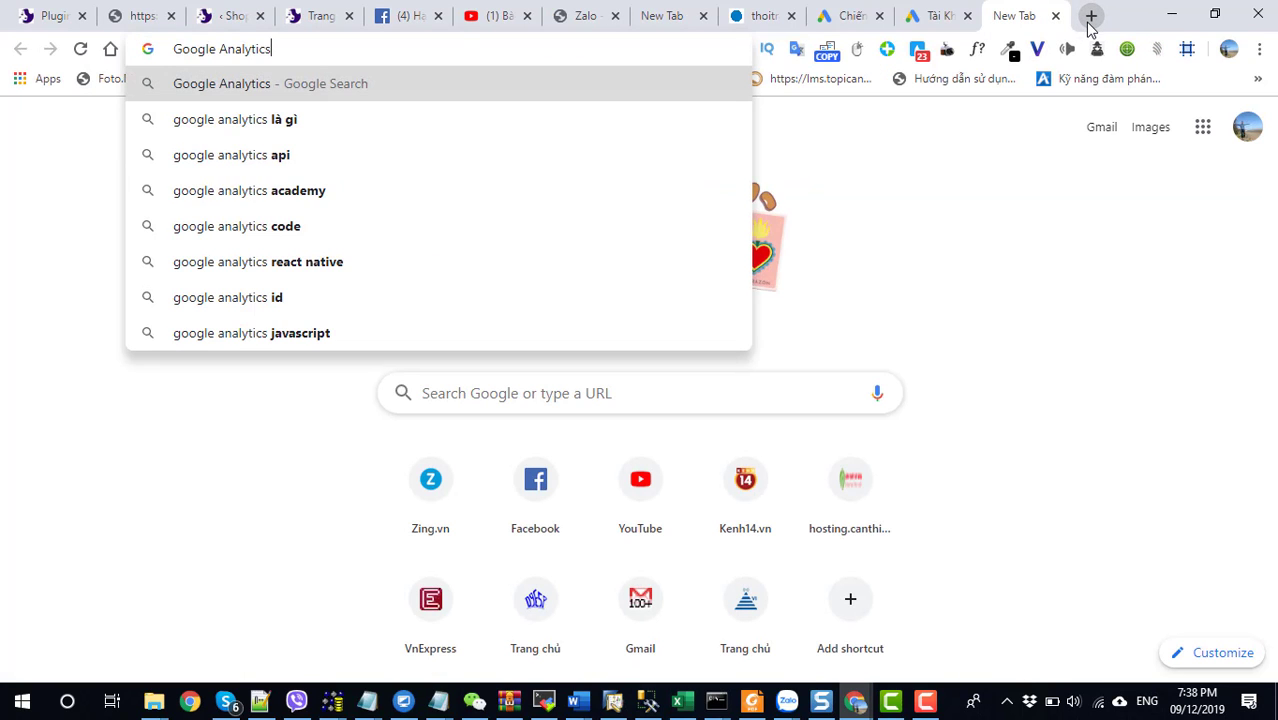
{"action": "key", "text": "Return"}
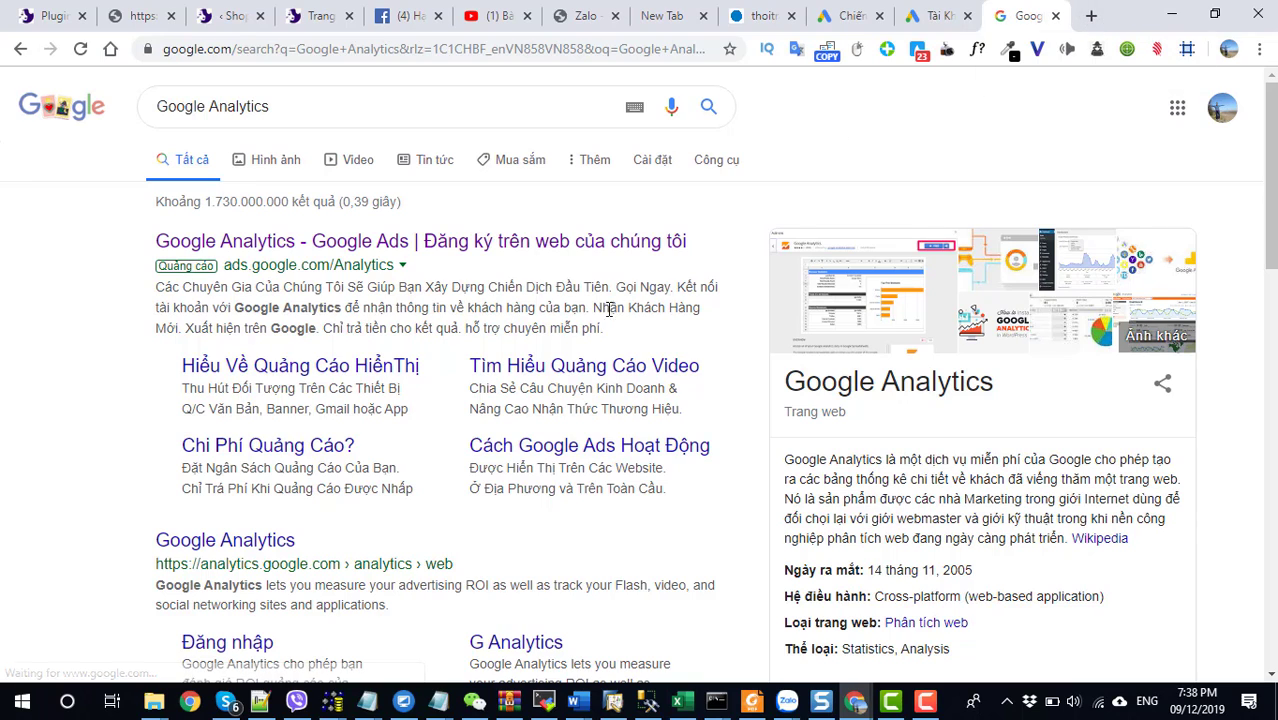
{"action": "left_click", "coordinate": [243, 541]}
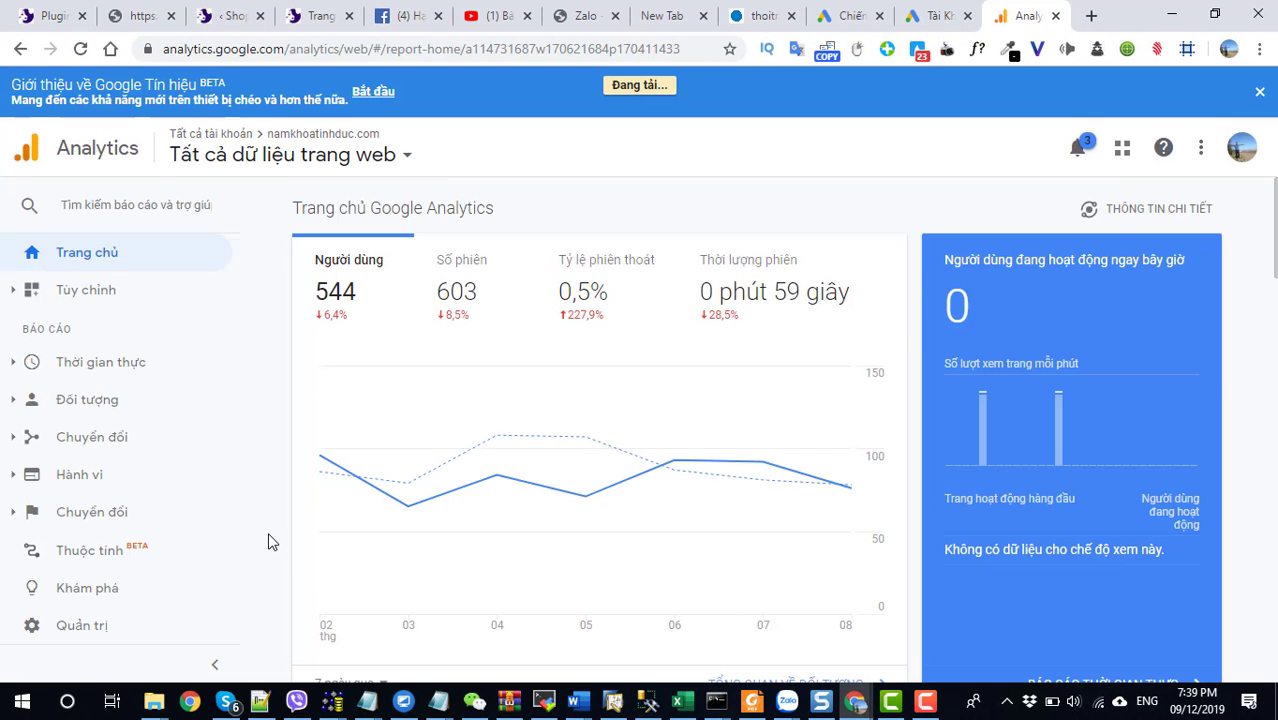
Look through the available Analytics accounts and views, and dismiss the tip about data insights.
{"action": "left_click", "coordinate": [373, 157]}
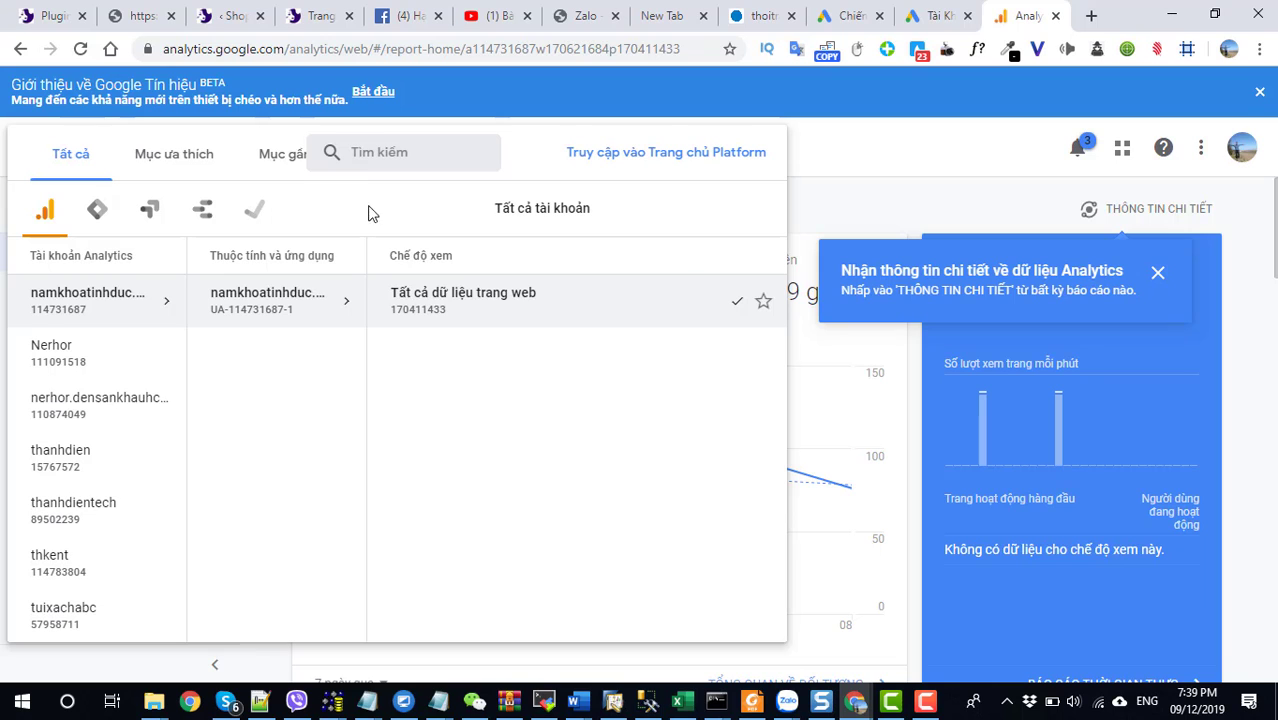
{"action": "left_click", "coordinate": [445, 295]}
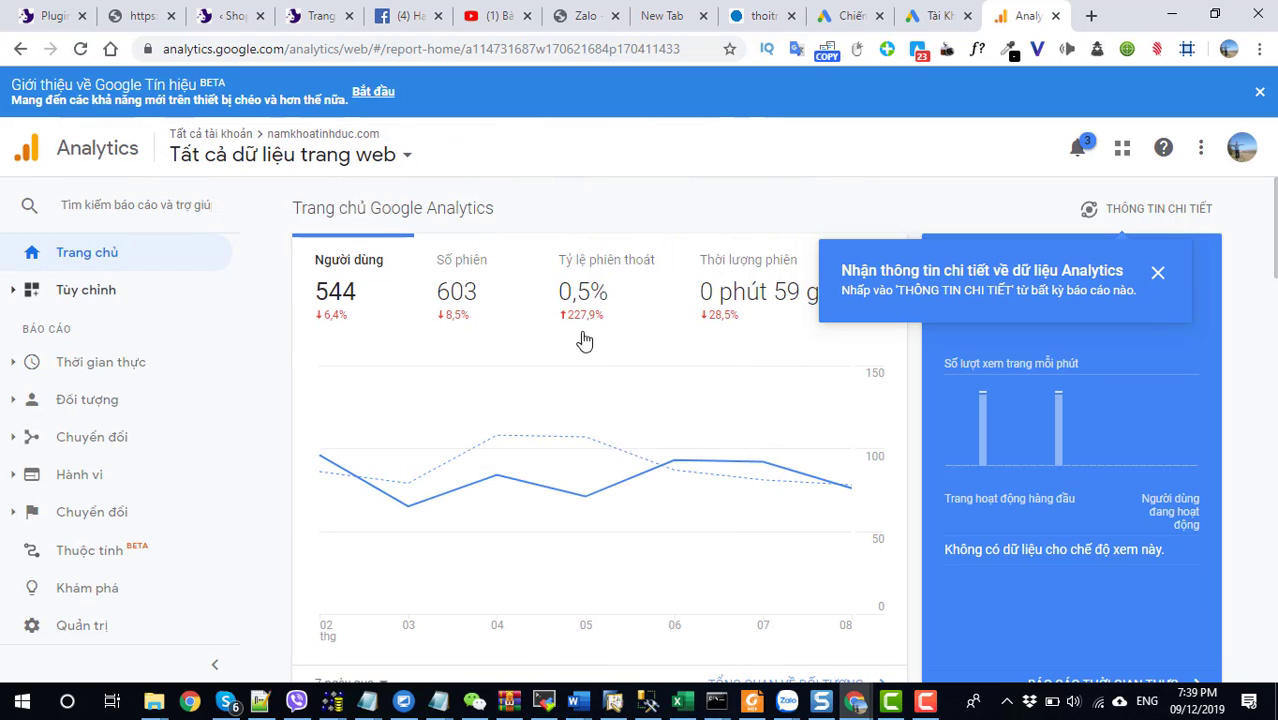
{"action": "left_click", "coordinate": [1157, 272]}
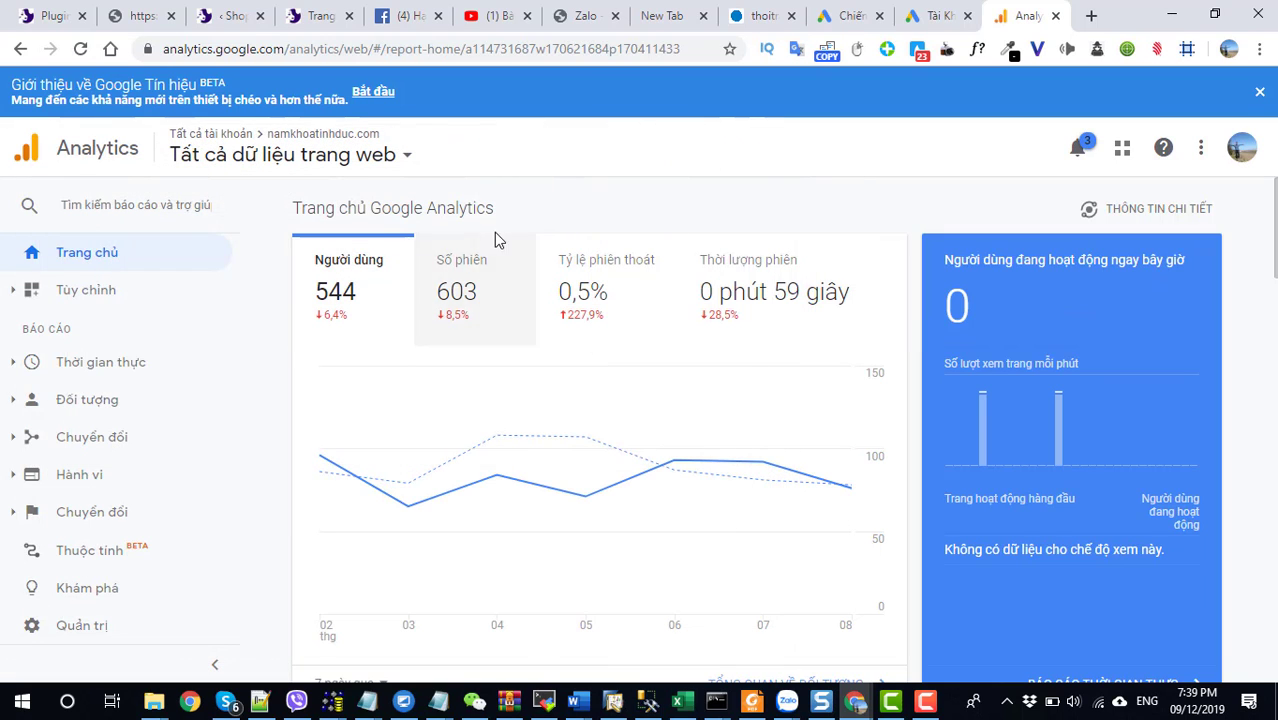
{"action": "left_click", "coordinate": [403, 158]}
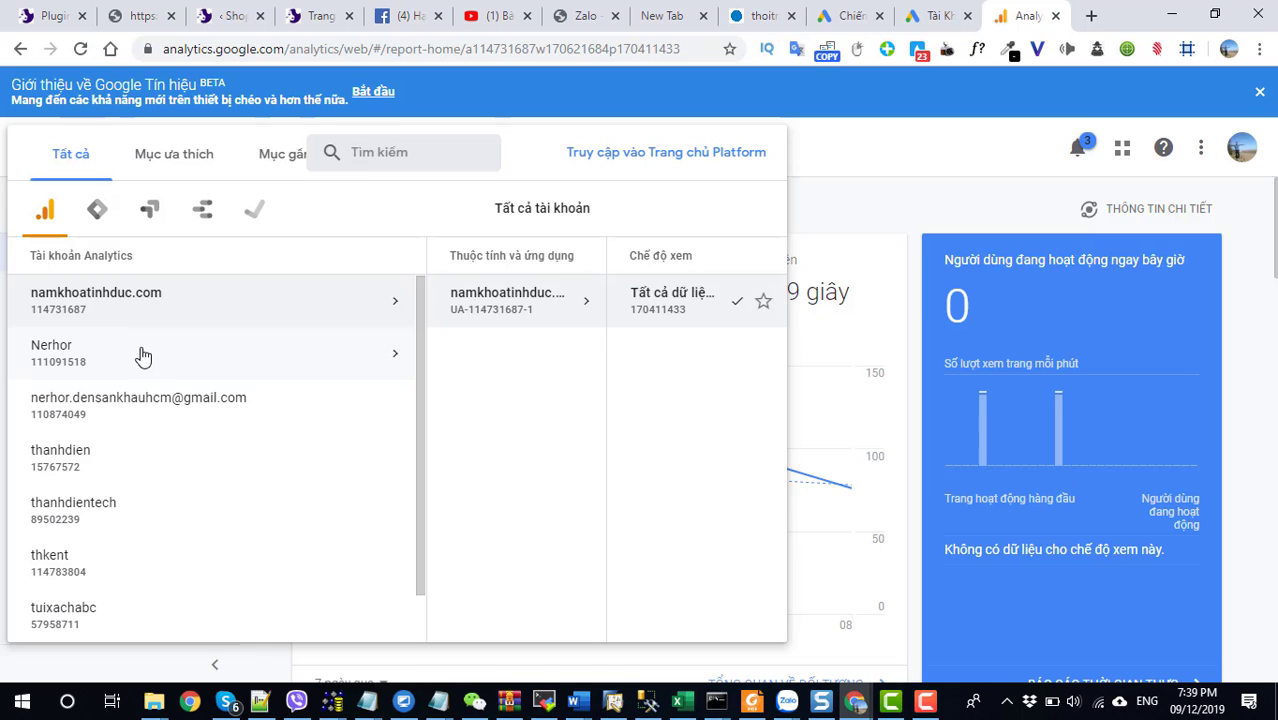
{"action": "left_click", "coordinate": [912, 200]}
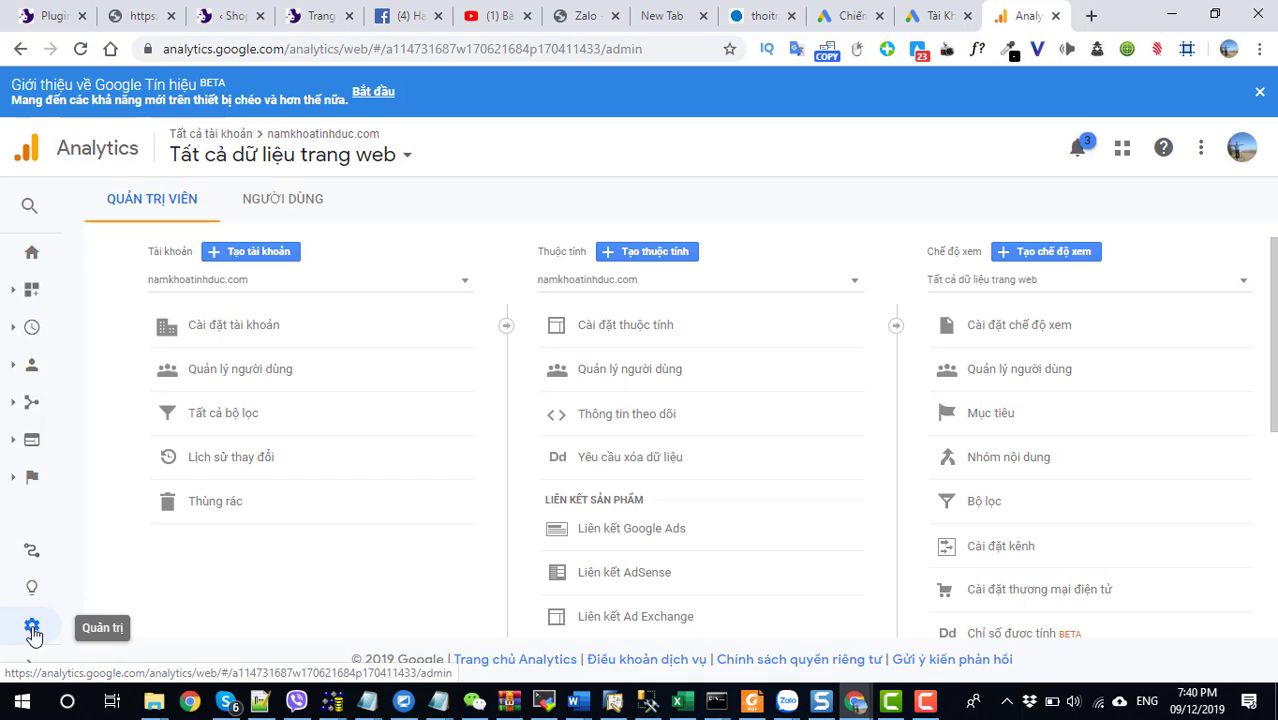
{"action": "left_click", "coordinate": [260, 255]}
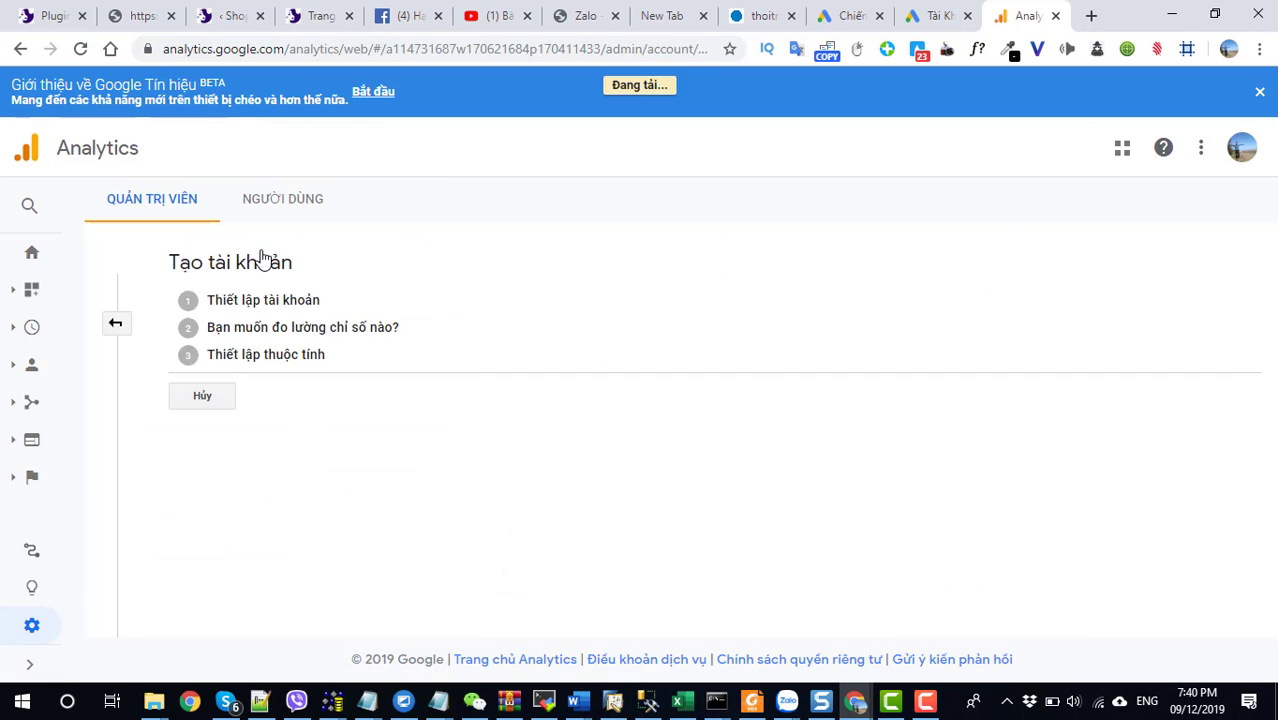
{"action": "left_click", "coordinate": [281, 456]}
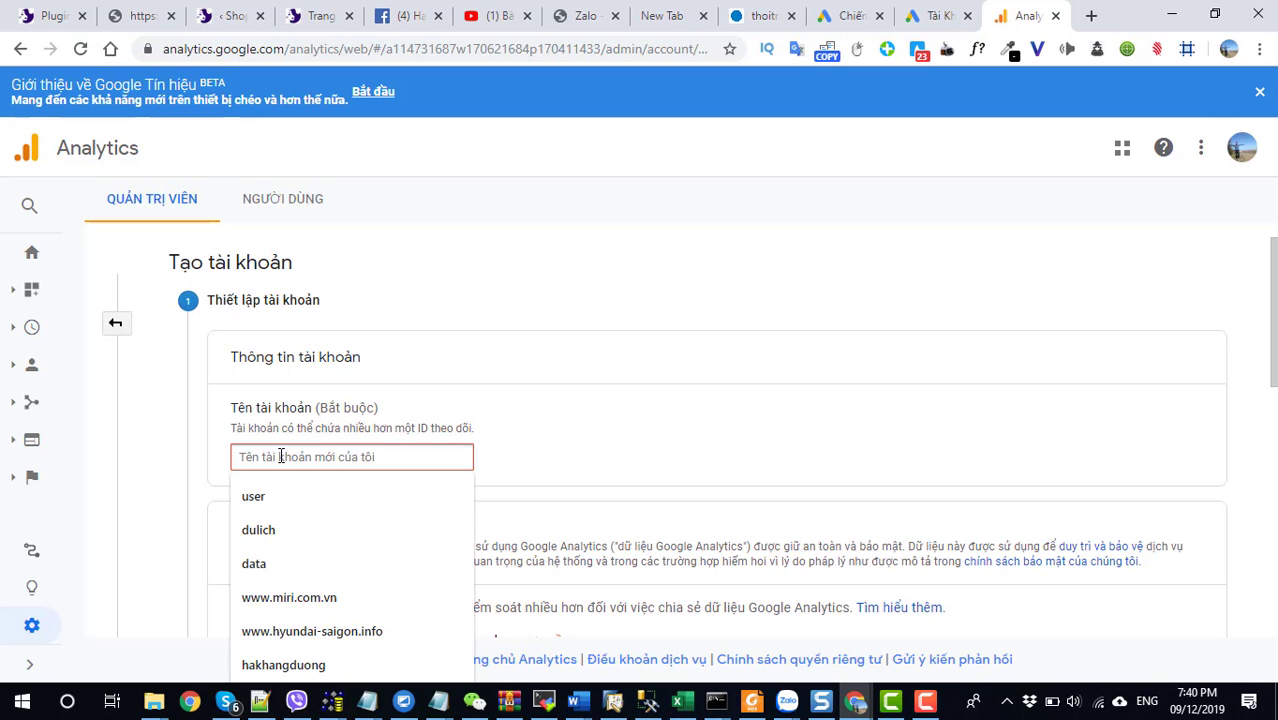
{"action": "type", "text": "https://thoitrang.thanhdientech.com/"}
{"action": "scroll", "coordinate": [700, 460], "scroll_direction": "down", "scroll_amount": 8}
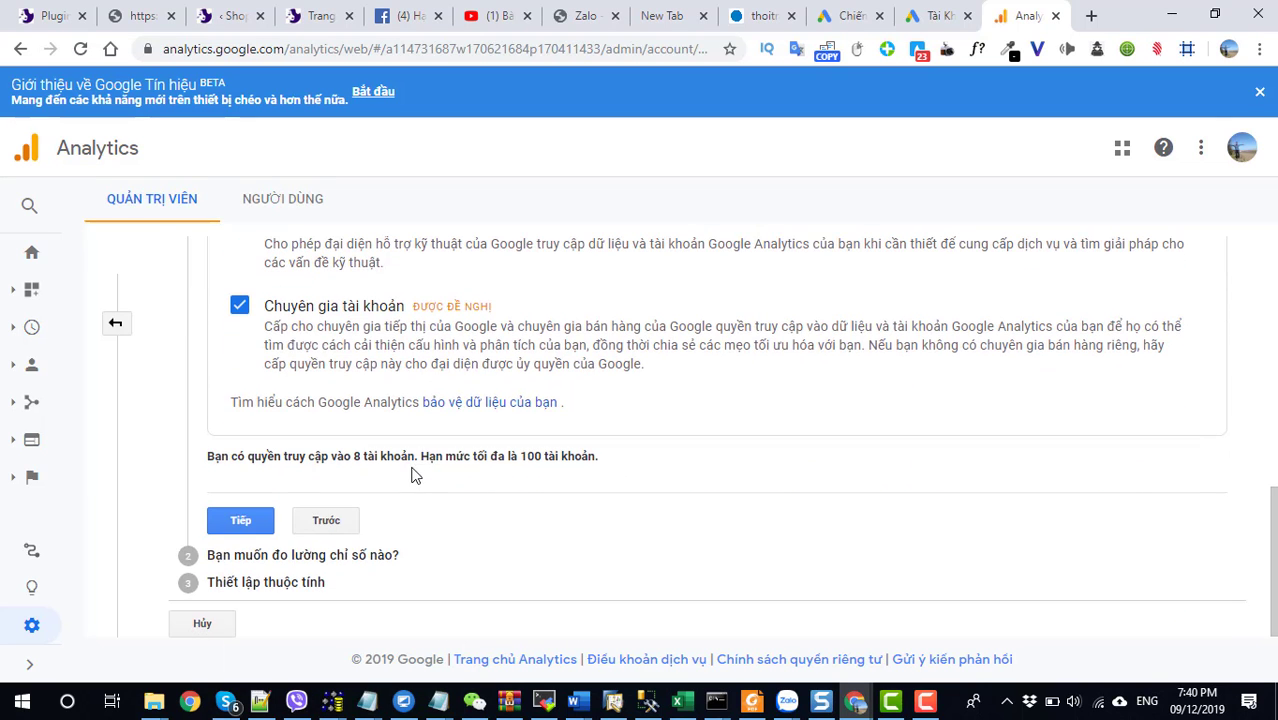
{"action": "left_click", "coordinate": [242, 528]}
{"action": "scroll", "coordinate": [620, 490], "scroll_direction": "down", "scroll_amount": 3}
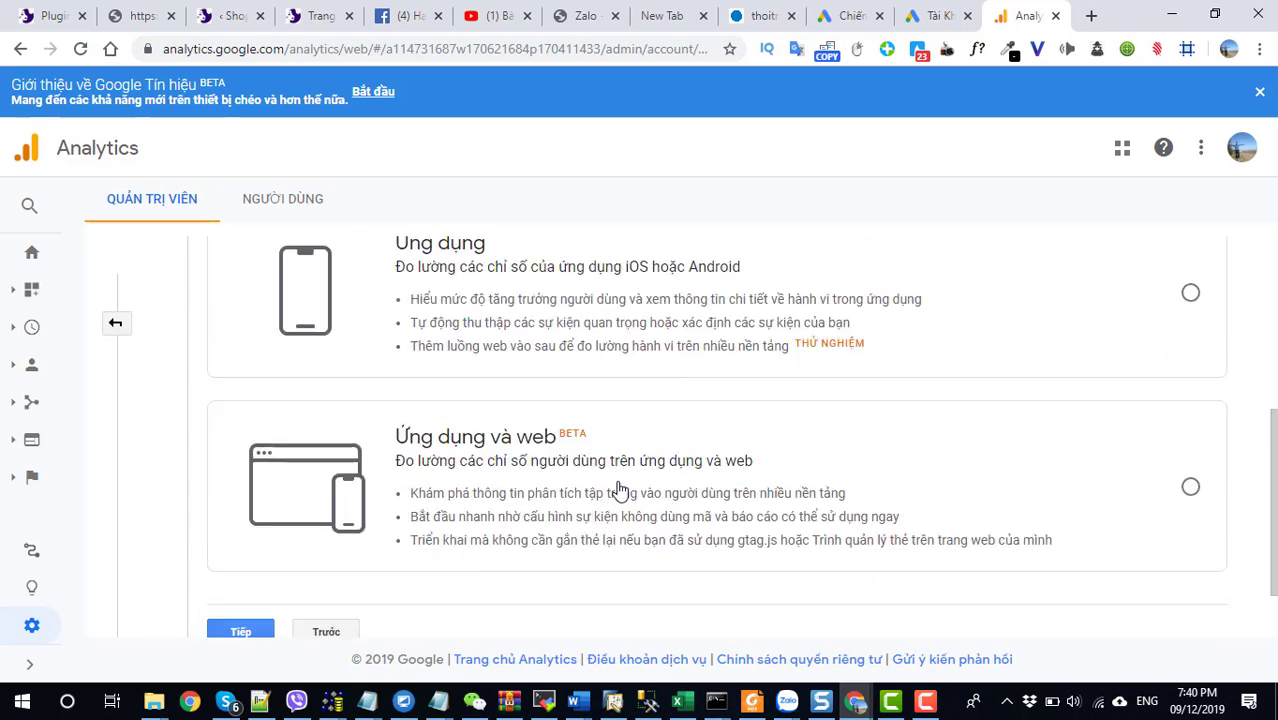
{"action": "scroll", "coordinate": [620, 490], "scroll_direction": "down", "scroll_amount": 1}
{"action": "left_click", "coordinate": [260, 548]}
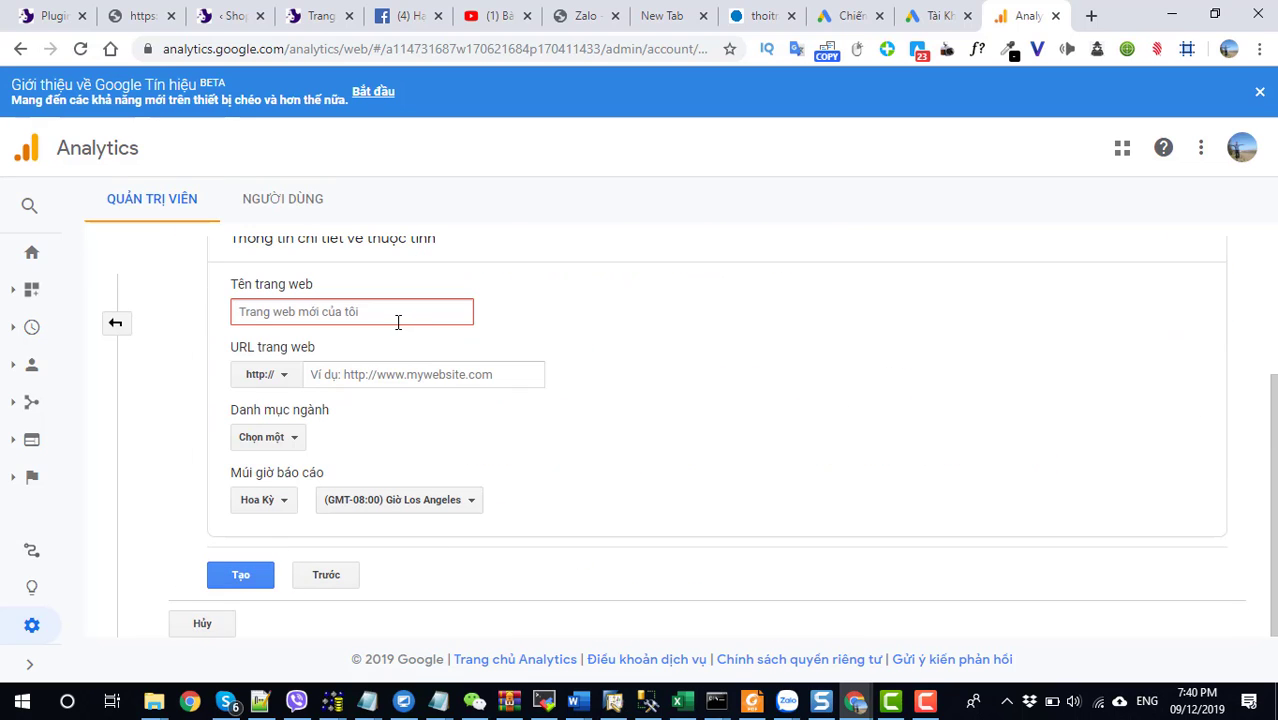
{"action": "type", "text": "https://thoitrang.thanhdientech.com/"}
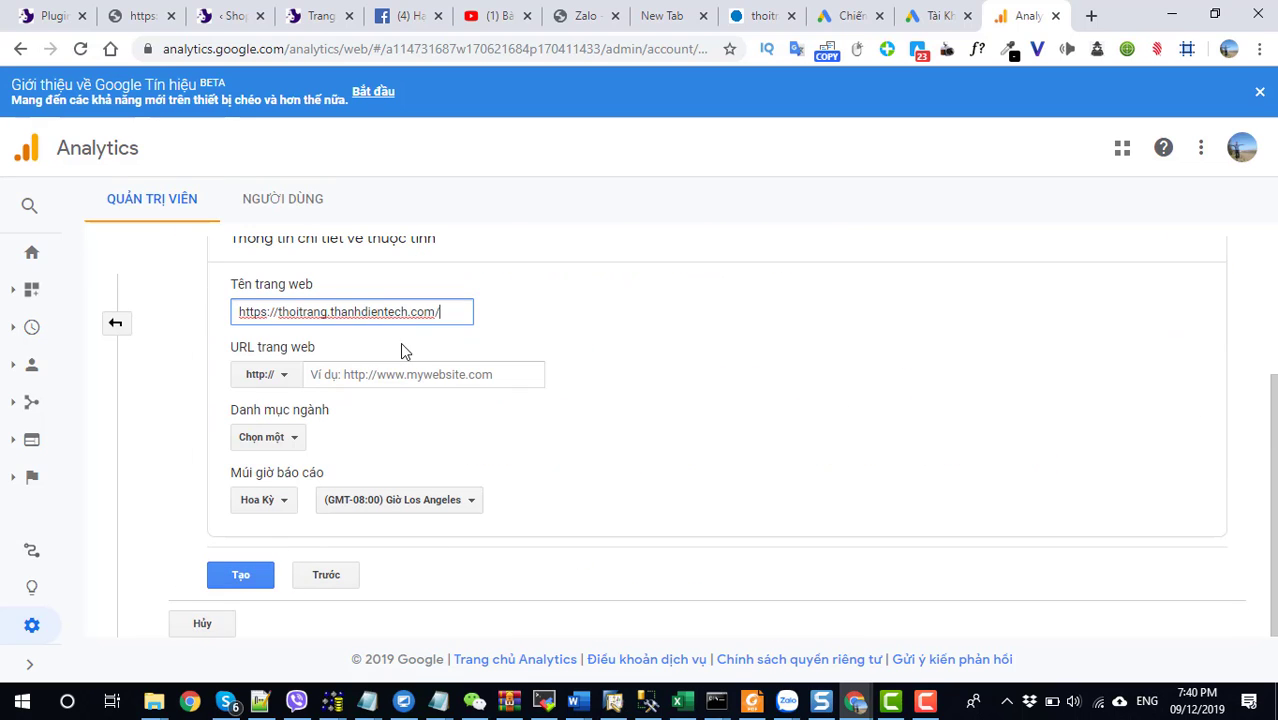
{"action": "left_click", "coordinate": [396, 376]}
{"action": "type", "text": "https://thoitrang.thanhdientech.com/"}
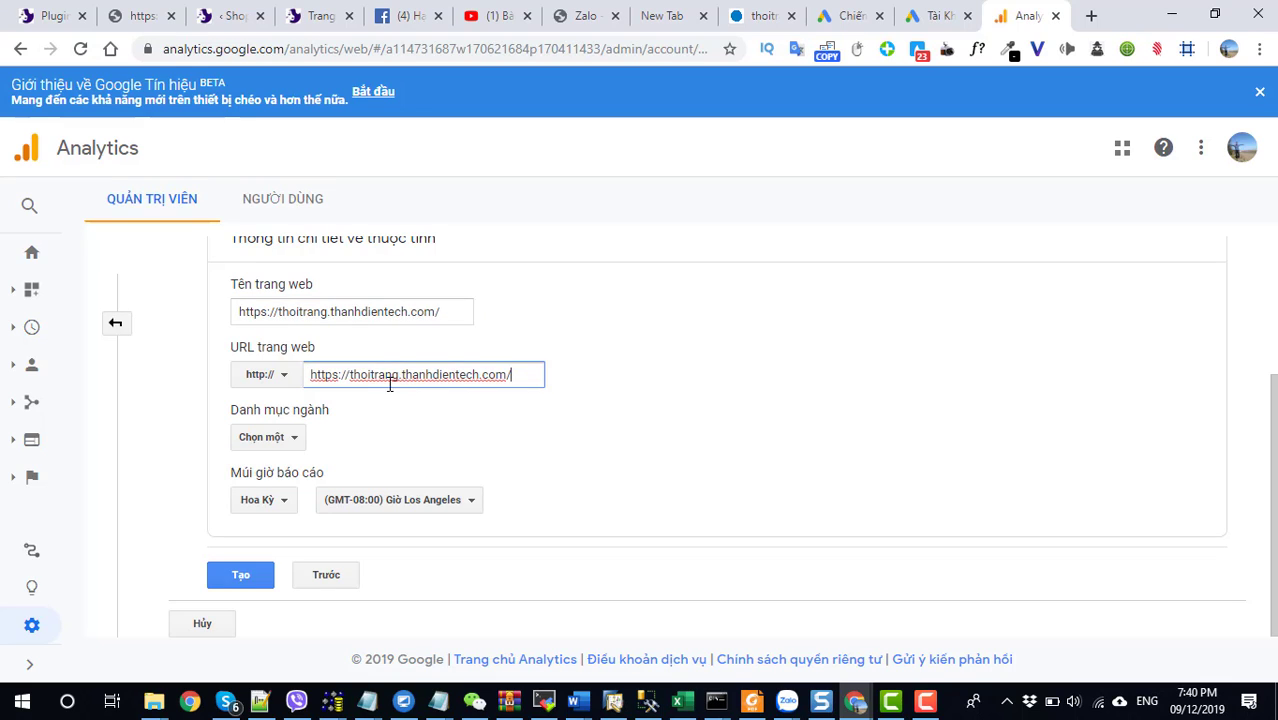
{"action": "left_click_drag", "start_coordinate": [351, 375], "coordinate": [312, 376]}
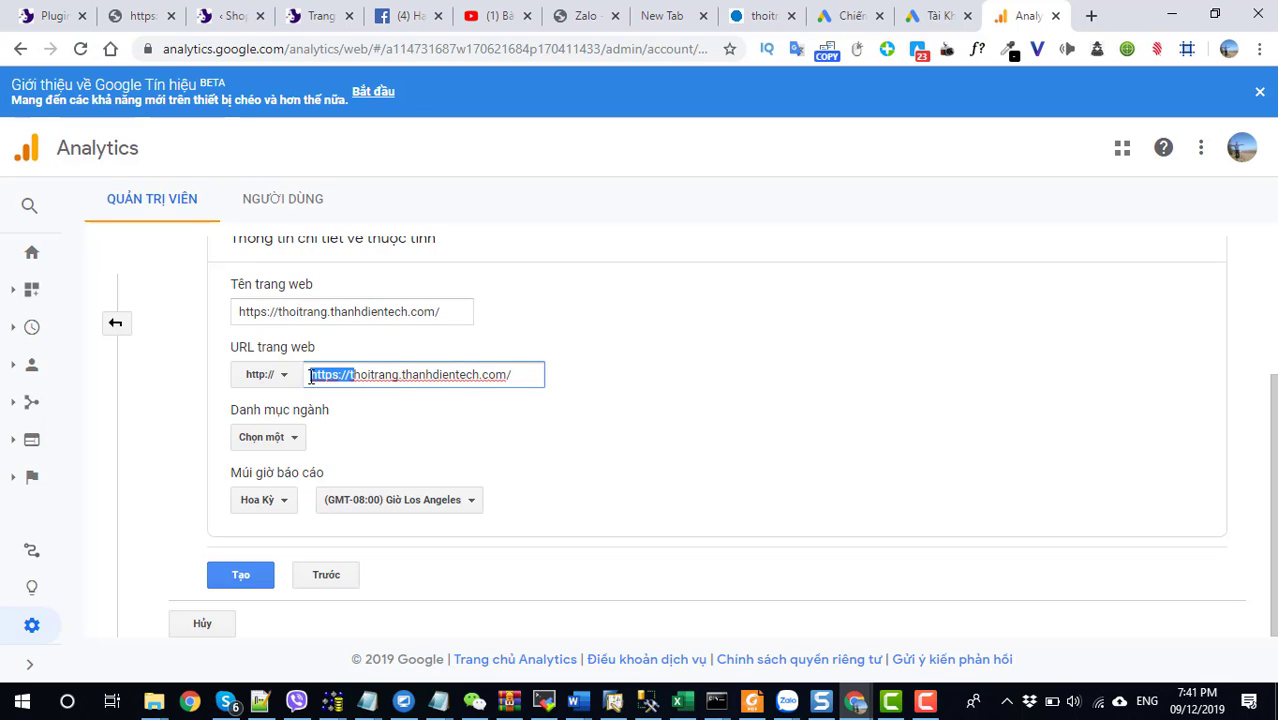
{"action": "left_click", "coordinate": [284, 375]}
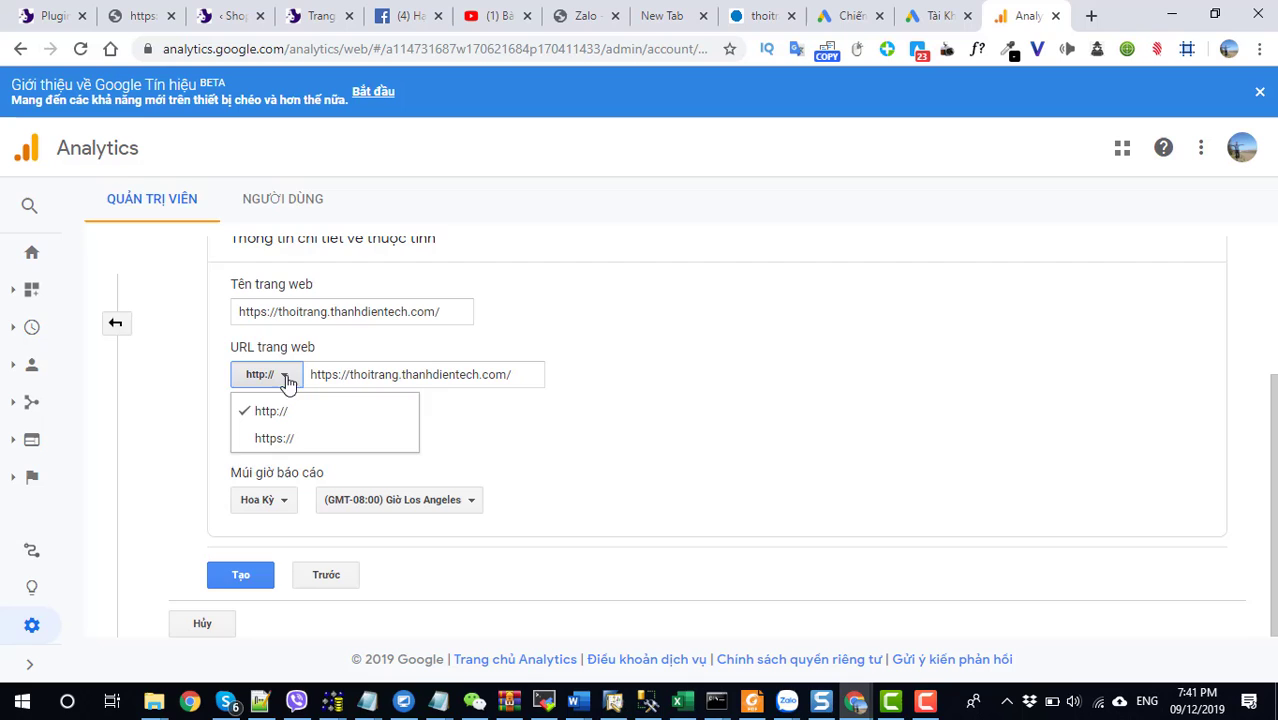
{"action": "left_click", "coordinate": [282, 438]}
{"action": "left_click_drag", "start_coordinate": [355, 354], "coordinate": [321, 356]}
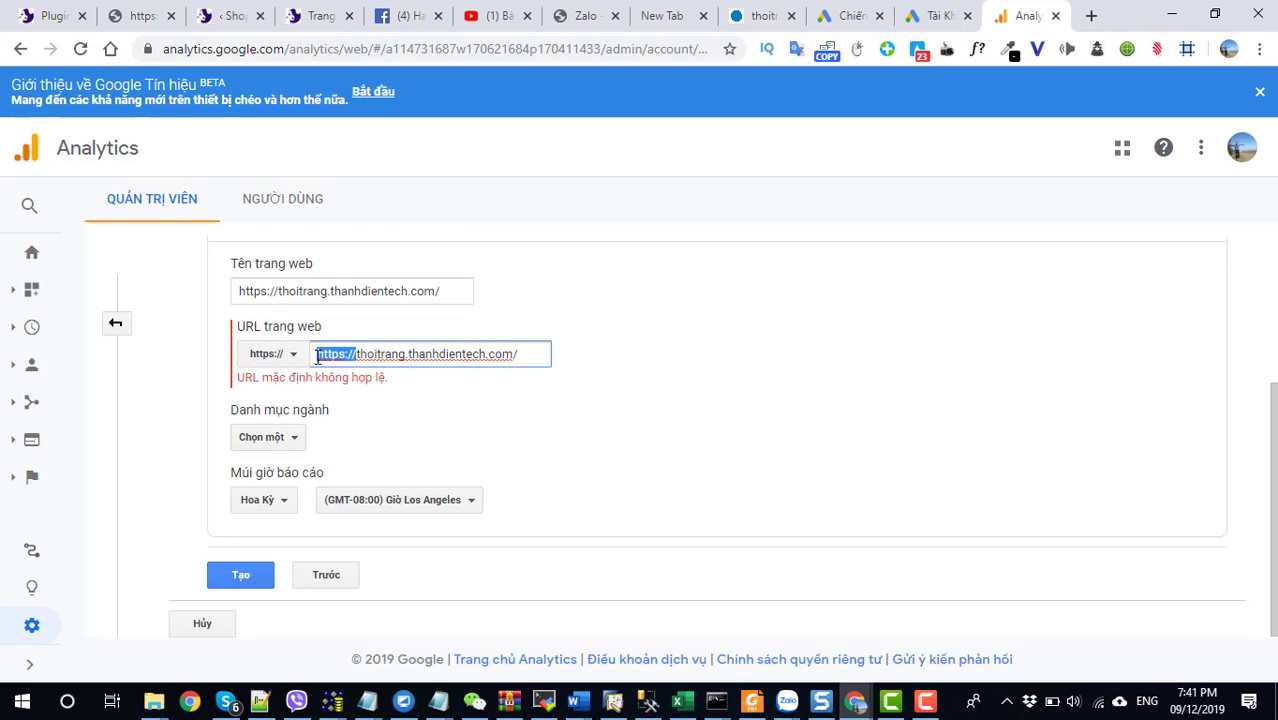
{"action": "key", "text": "BackSpace"}
{"action": "left_click", "coordinate": [474, 374]}
{"action": "key", "text": "BackSpace"}
{"action": "left_click", "coordinate": [545, 428]}
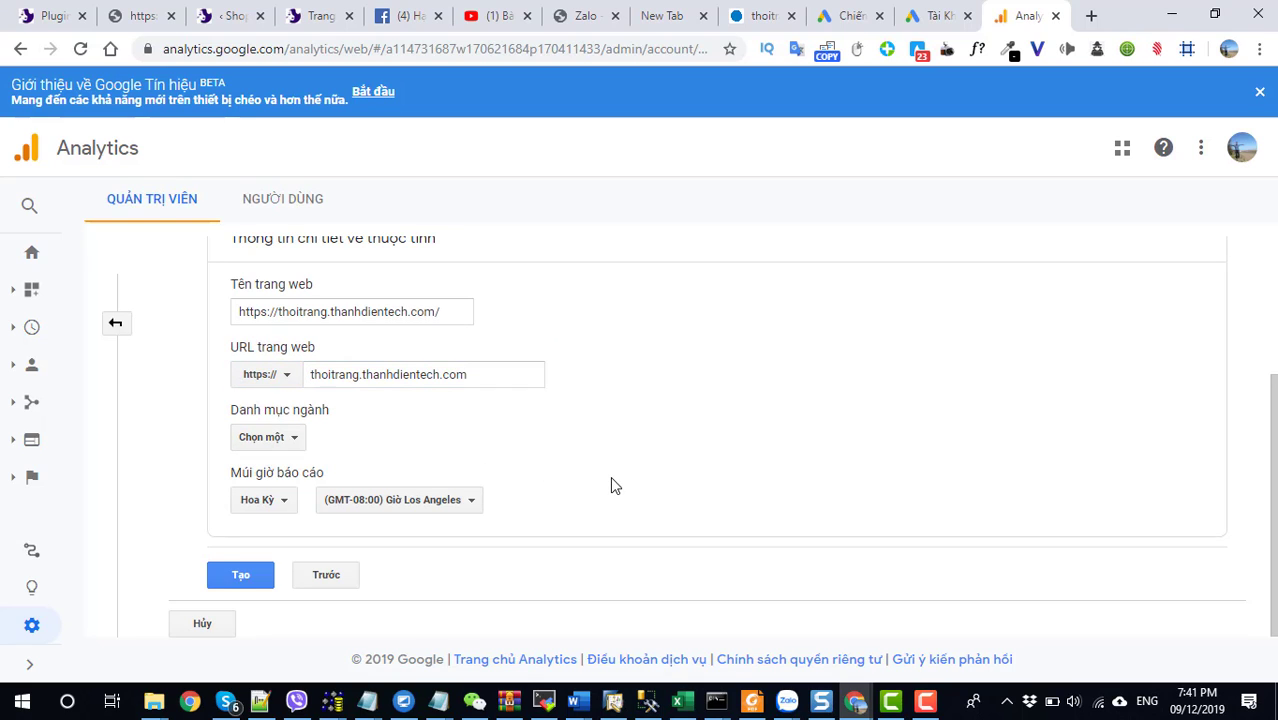
Set the property's industry category to "Sắc đẹp và thể dục thẩm mỹ".
{"action": "left_click", "coordinate": [251, 437]}
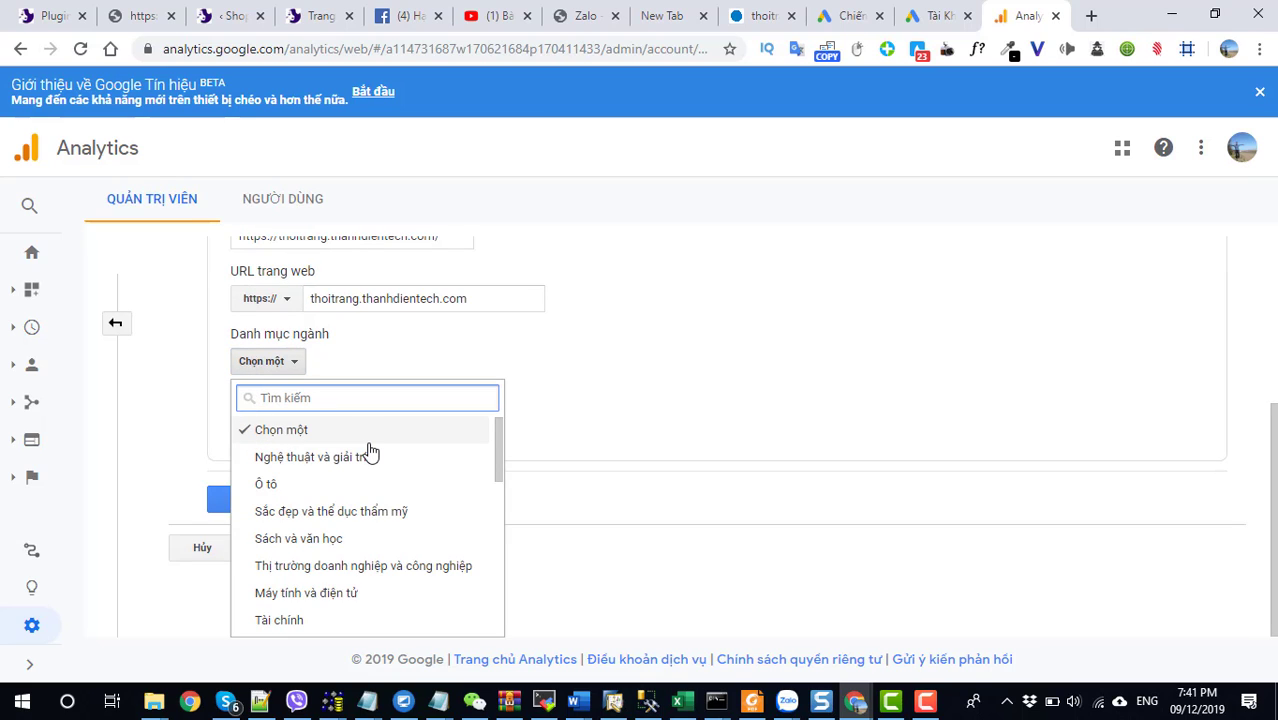
{"action": "type", "text": "thoi"}
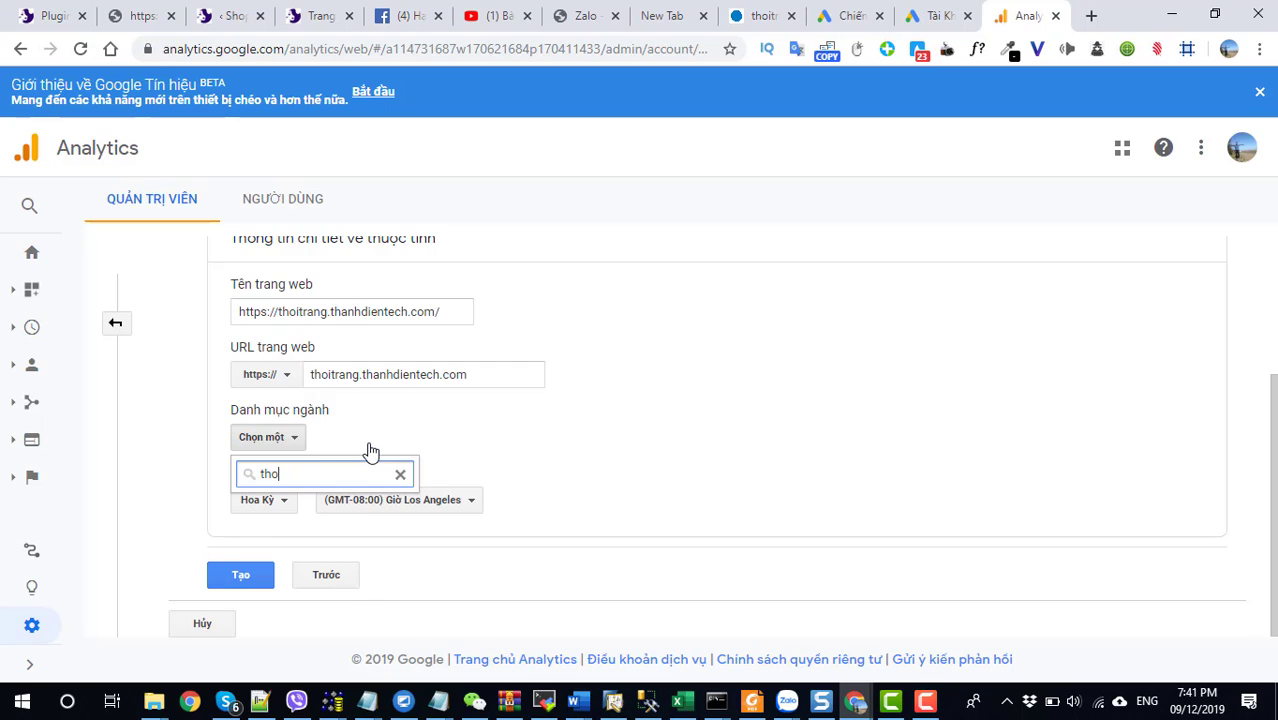
{"action": "key", "text": "BackSpace"}
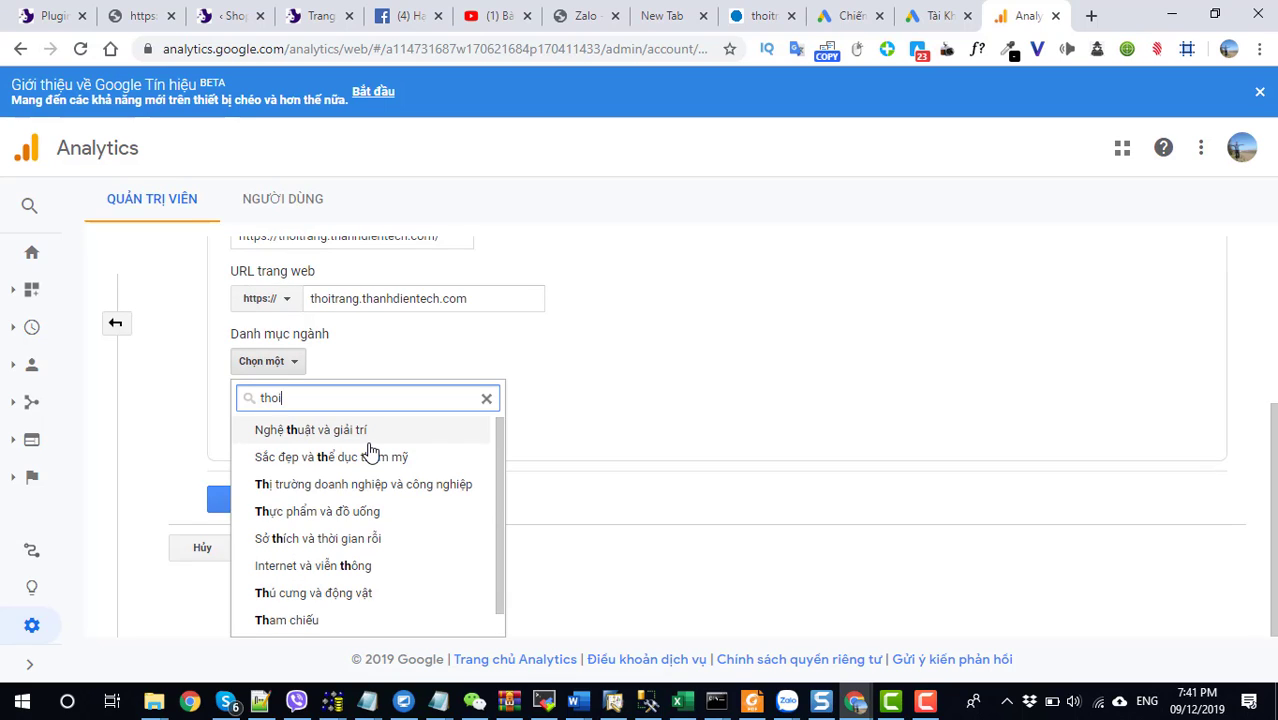
{"action": "type", "text": "wf"}
{"action": "key", "text": "BackSpace"}
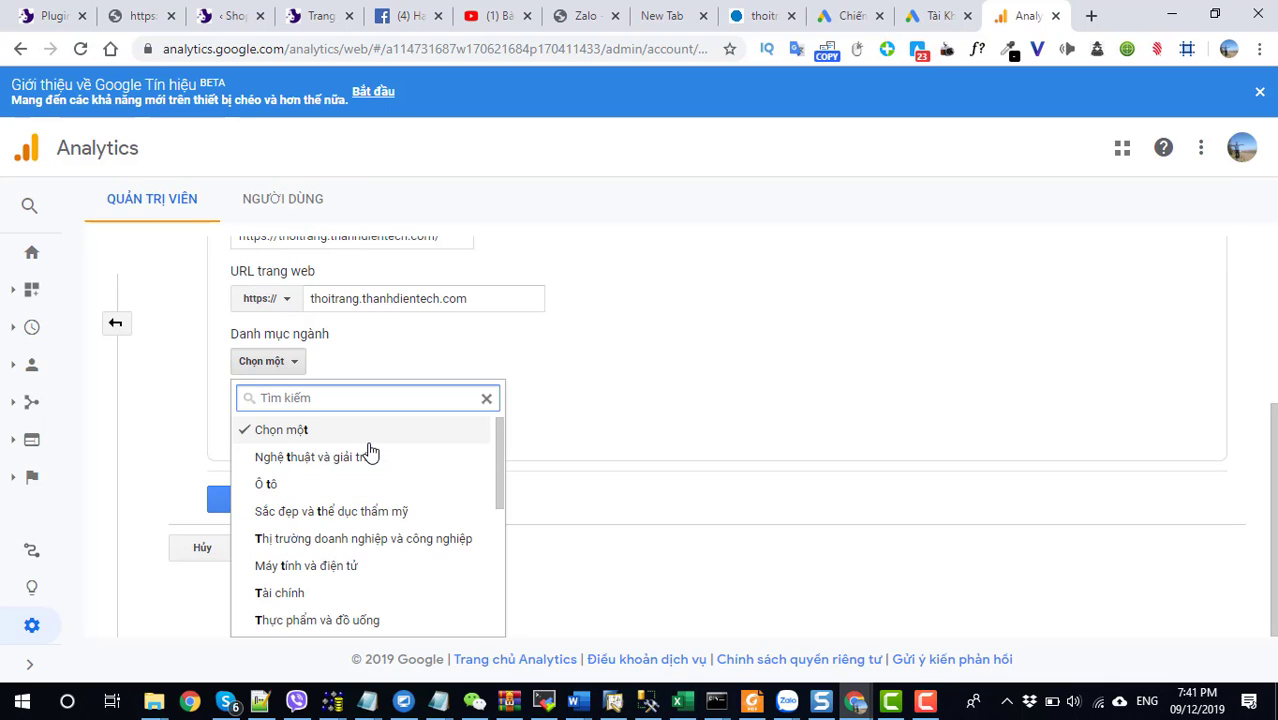
{"action": "type", "text": "t"}
{"action": "left_click", "coordinate": [364, 512]}
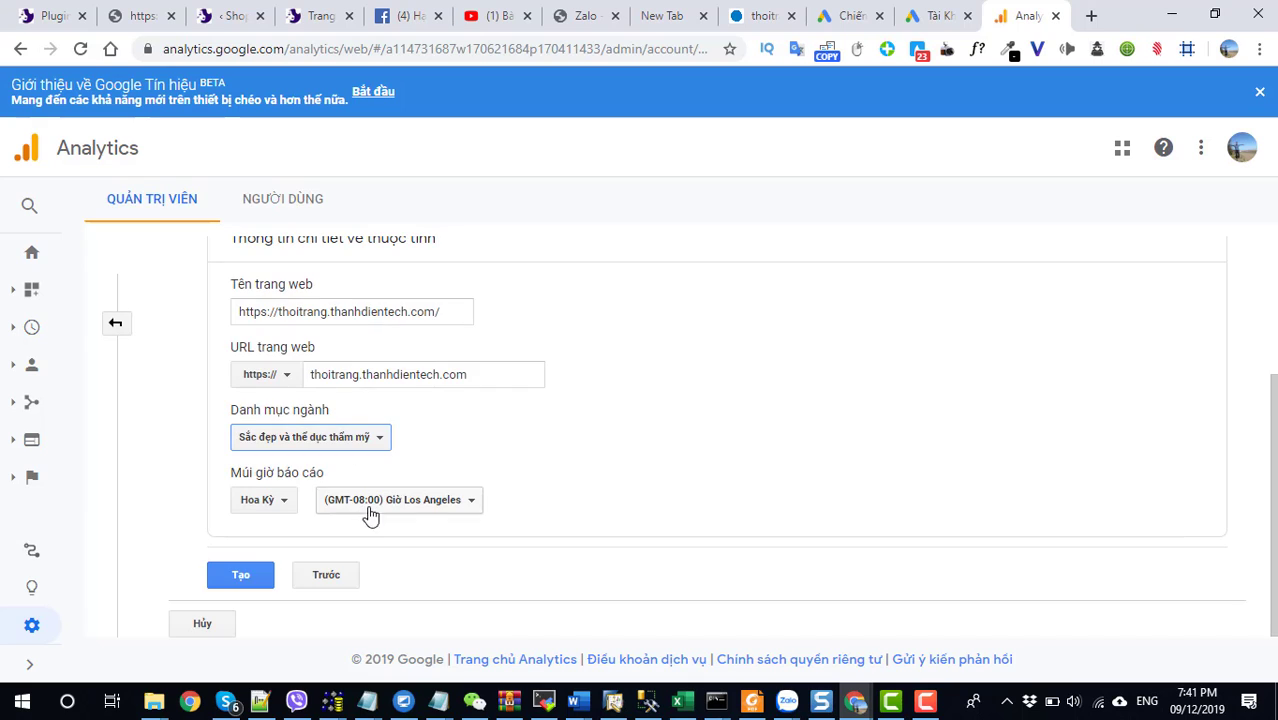
Set the country of the reporting time zone to Việt Nam.
{"action": "left_click", "coordinate": [270, 505]}
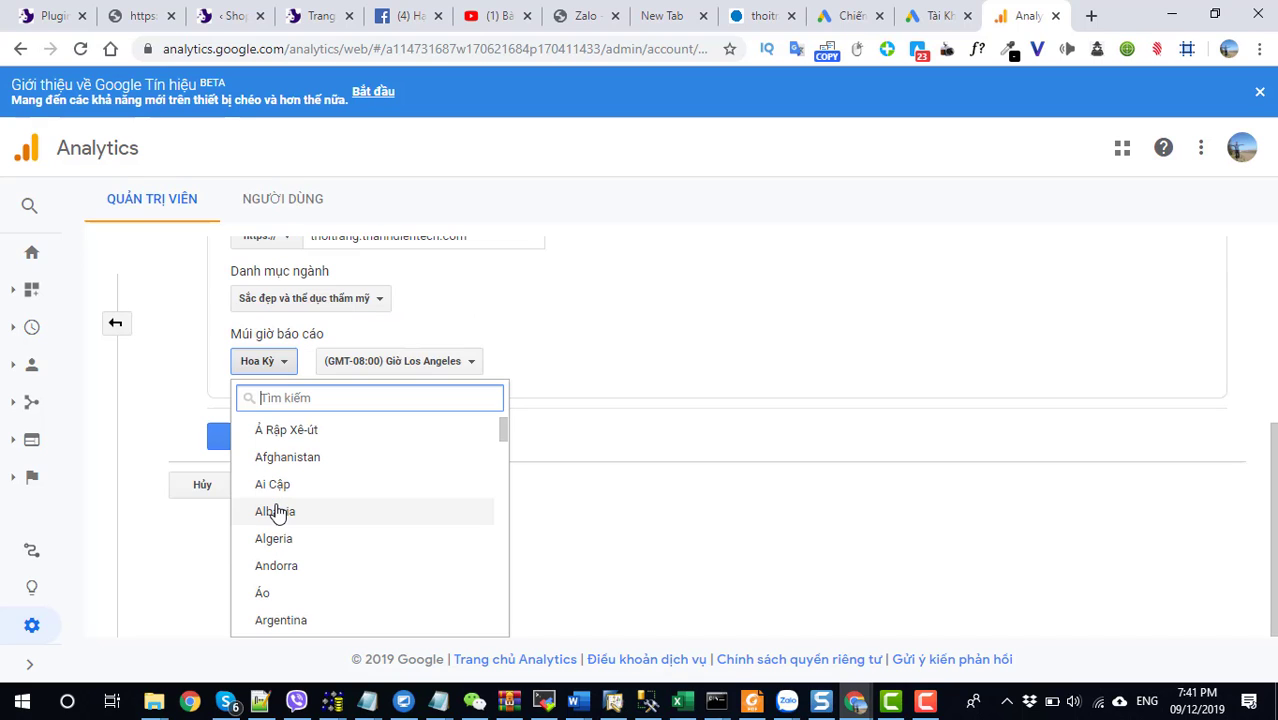
{"action": "type", "text": "vie"}
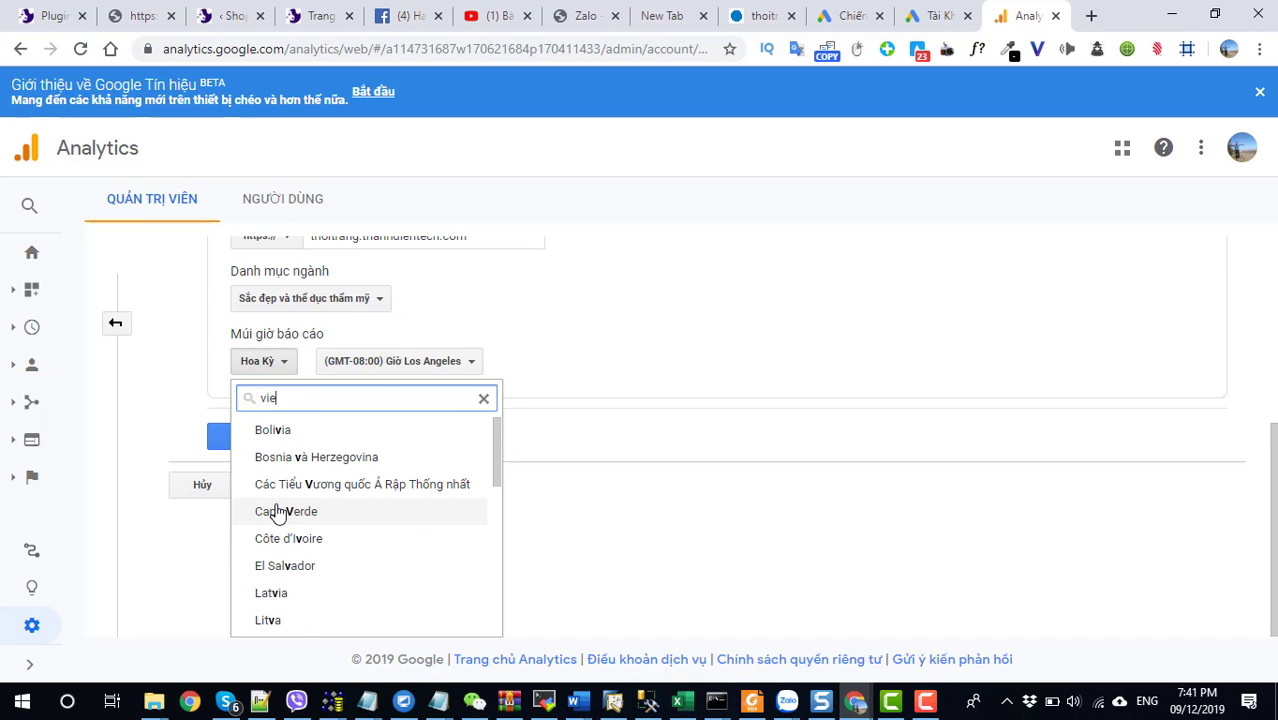
{"action": "type", "text": "t"}
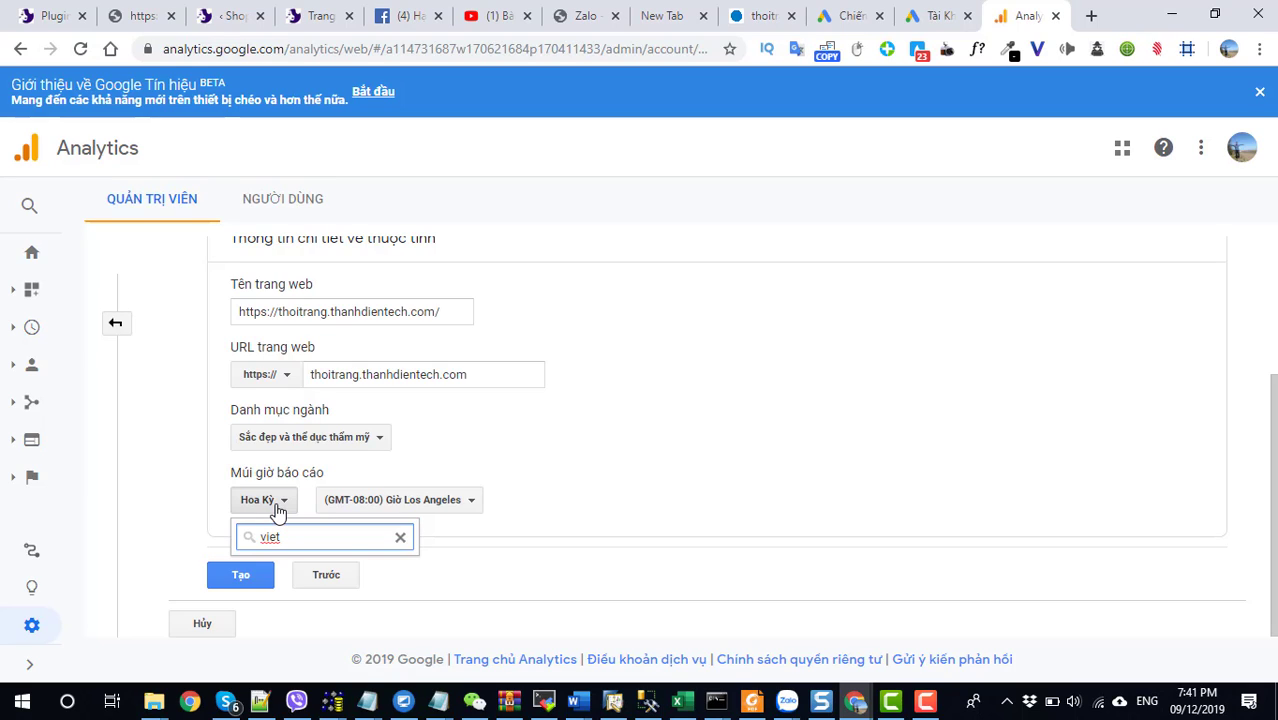
{"action": "type", "text": "jt"}
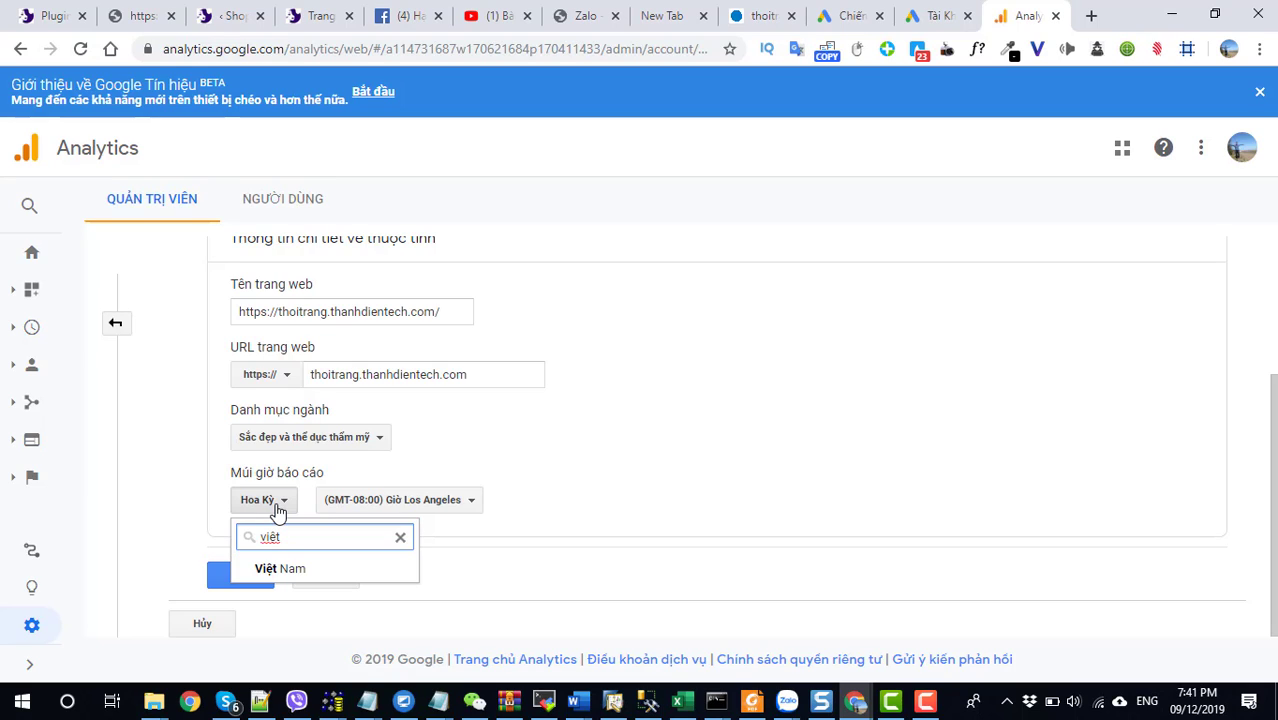
{"action": "left_click", "coordinate": [287, 568]}
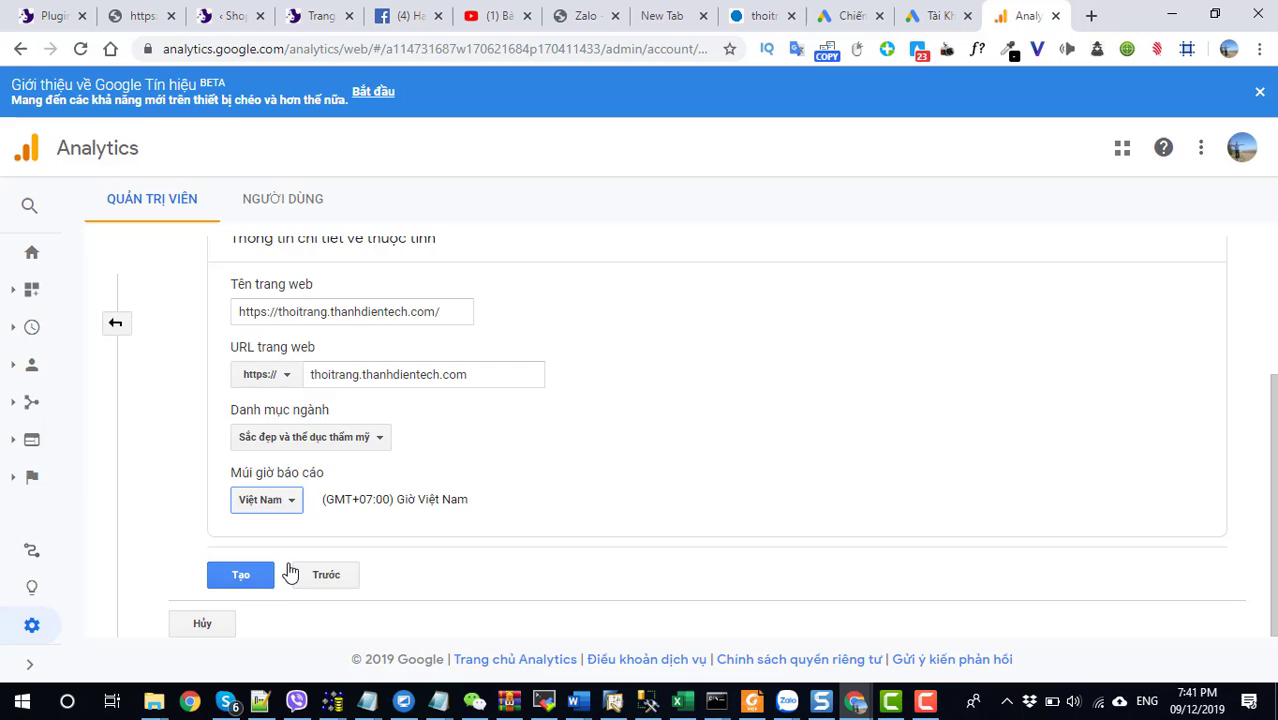
Create the property and accept the Google Analytics terms of service, the GDPR data processing terms and the Measurement Controller-Controller Data Protection Terms.
{"action": "left_click", "coordinate": [239, 590]}
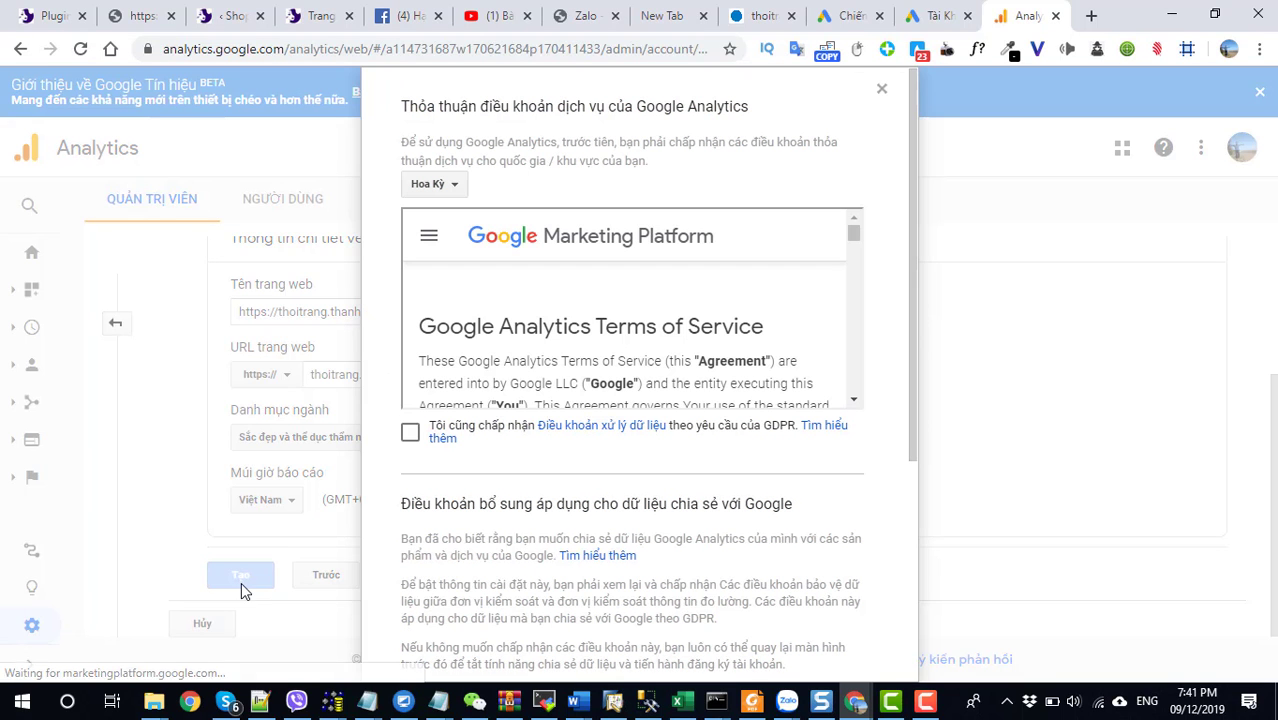
{"action": "left_click", "coordinate": [410, 432]}
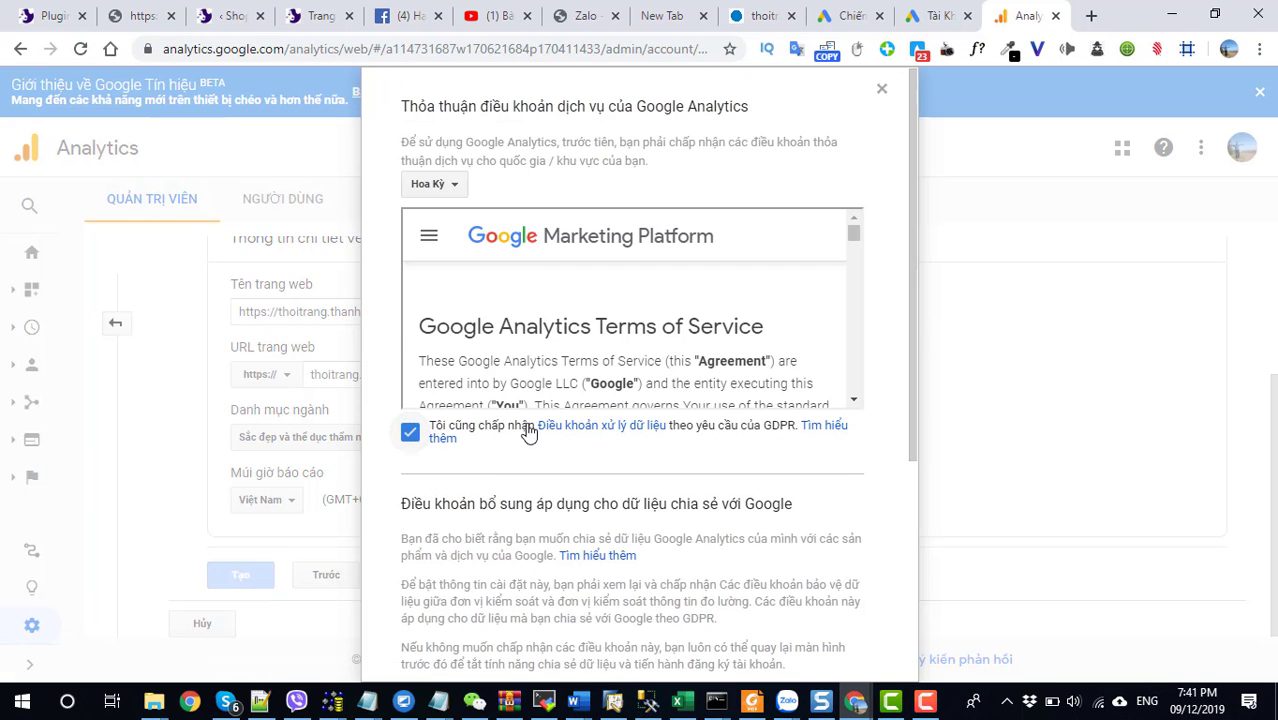
{"action": "scroll", "coordinate": [741, 320], "scroll_direction": "down", "scroll_amount": 3}
{"action": "left_click", "coordinate": [410, 567]}
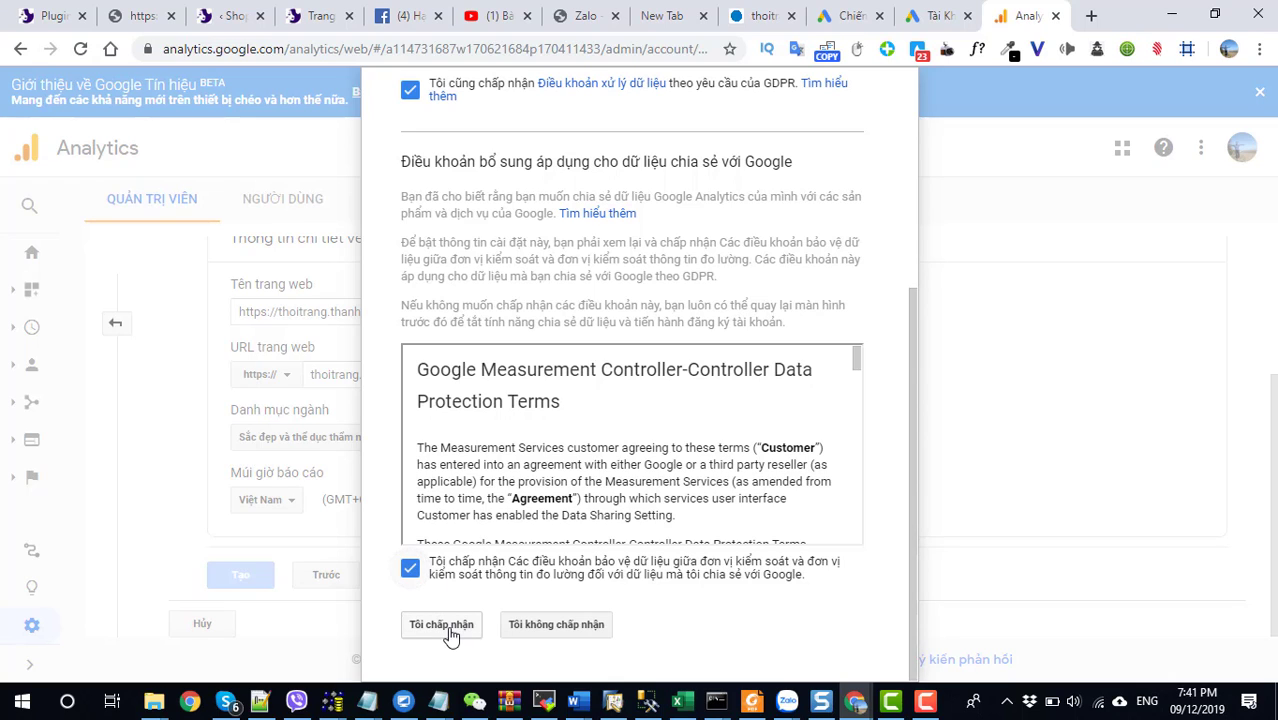
{"action": "left_click", "coordinate": [441, 625]}
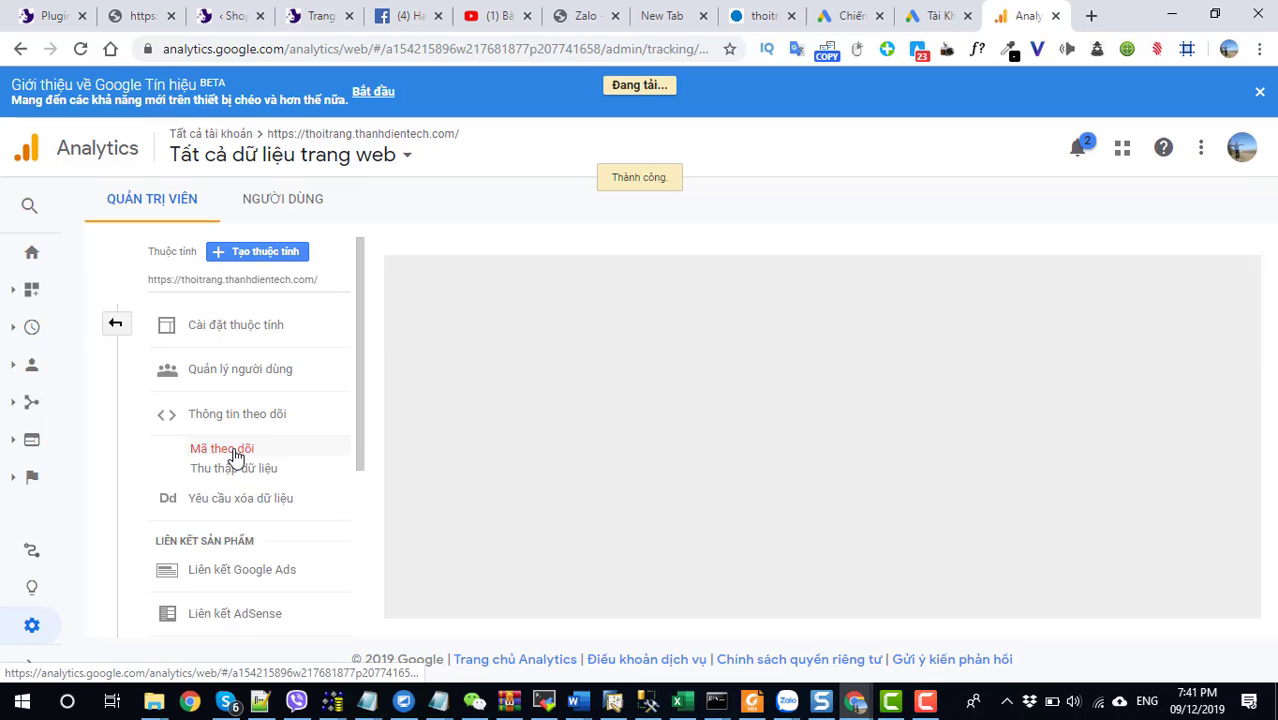
Open the new property's tracking code and copy the entire global site tag (gtag.js) snippet.
{"action": "left_click", "coordinate": [236, 447]}
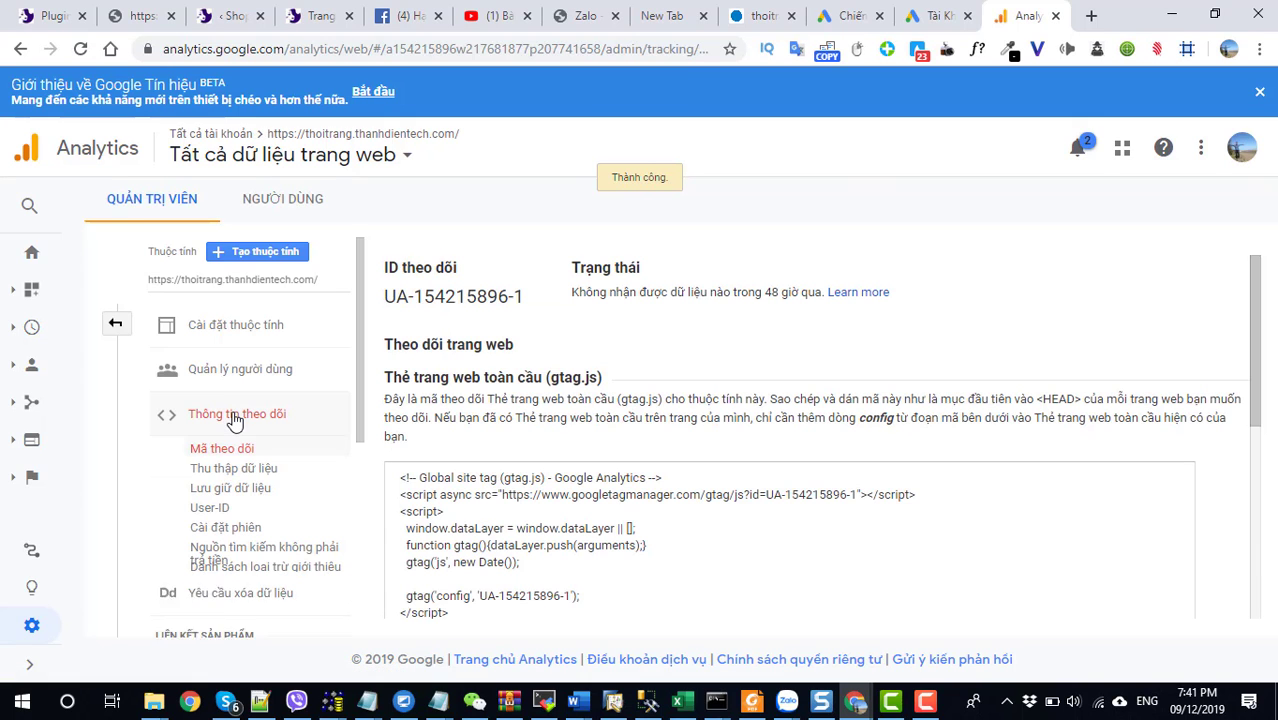
{"action": "scroll", "coordinate": [561, 603], "scroll_direction": "down", "scroll_amount": 2}
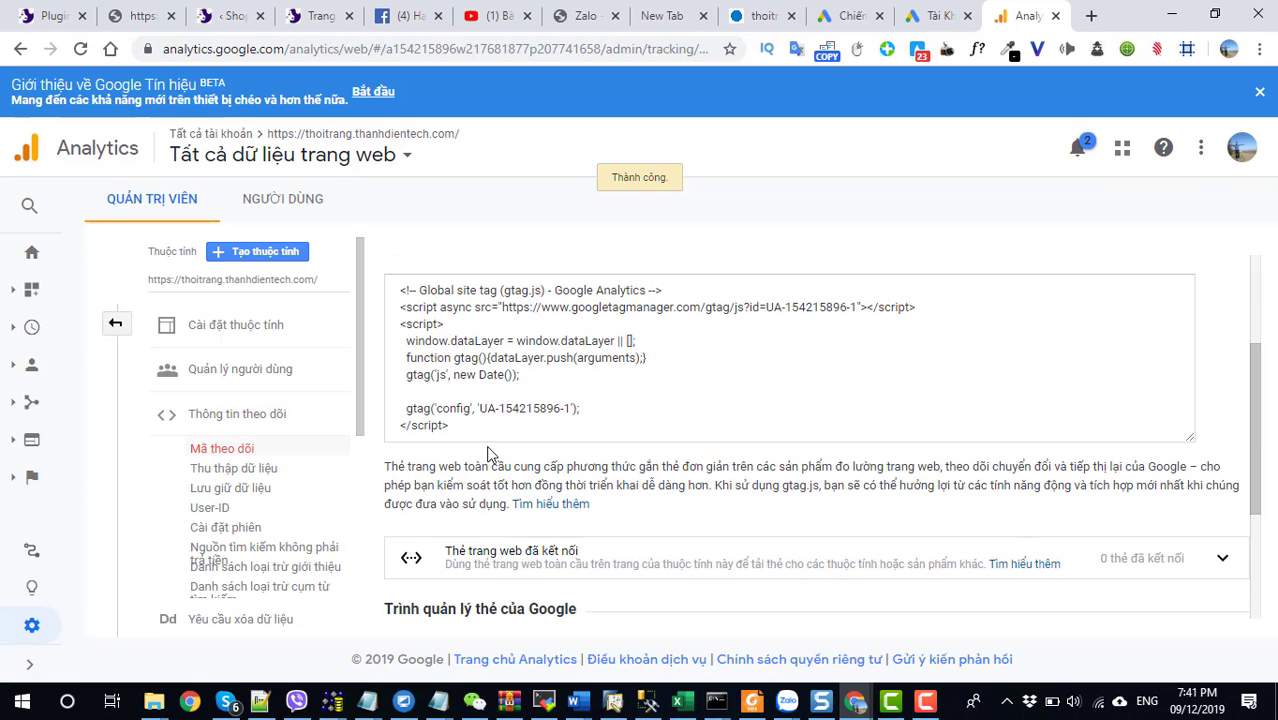
{"action": "left_click_drag", "start_coordinate": [475, 438], "coordinate": [388, 283]}
{"action": "key", "text": "ctrl+c"}
{"action": "scroll", "coordinate": [390, 280], "scroll_direction": "up", "scroll_amount": 1}
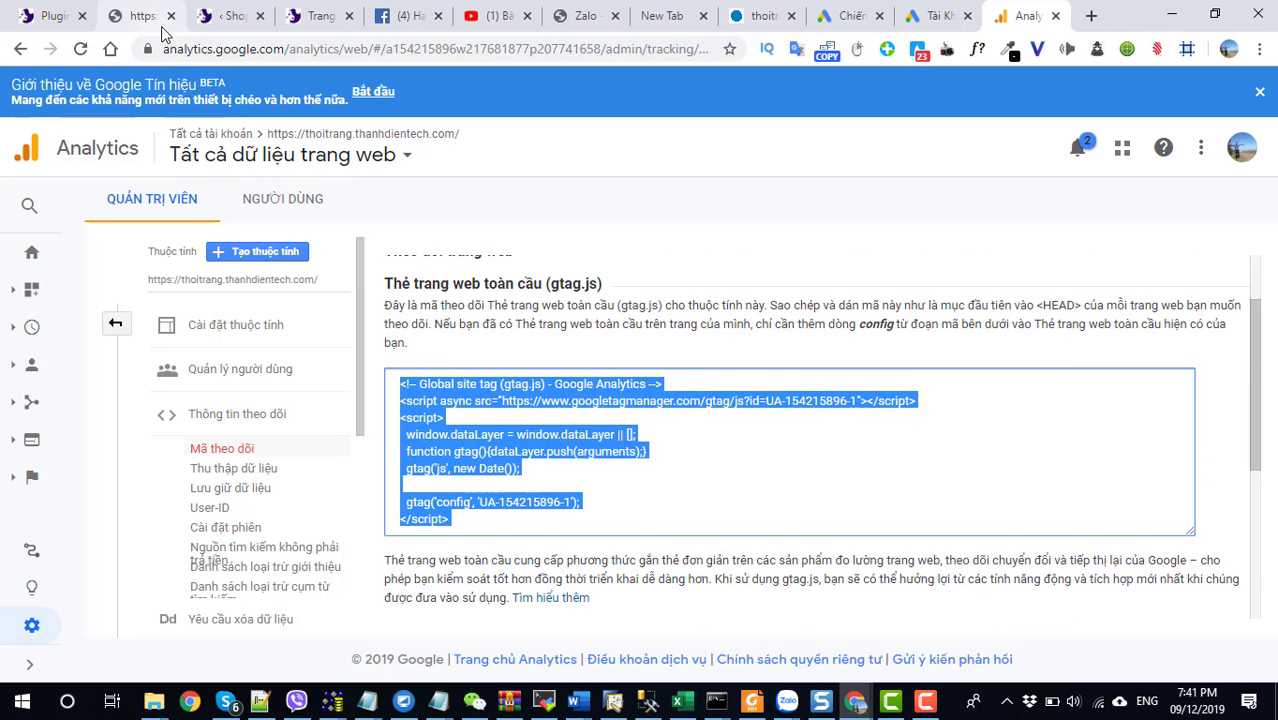
Switch to the website's WordPress admin and open the Flatsome theme's Advanced options.
{"action": "left_click", "coordinate": [115, 18]}
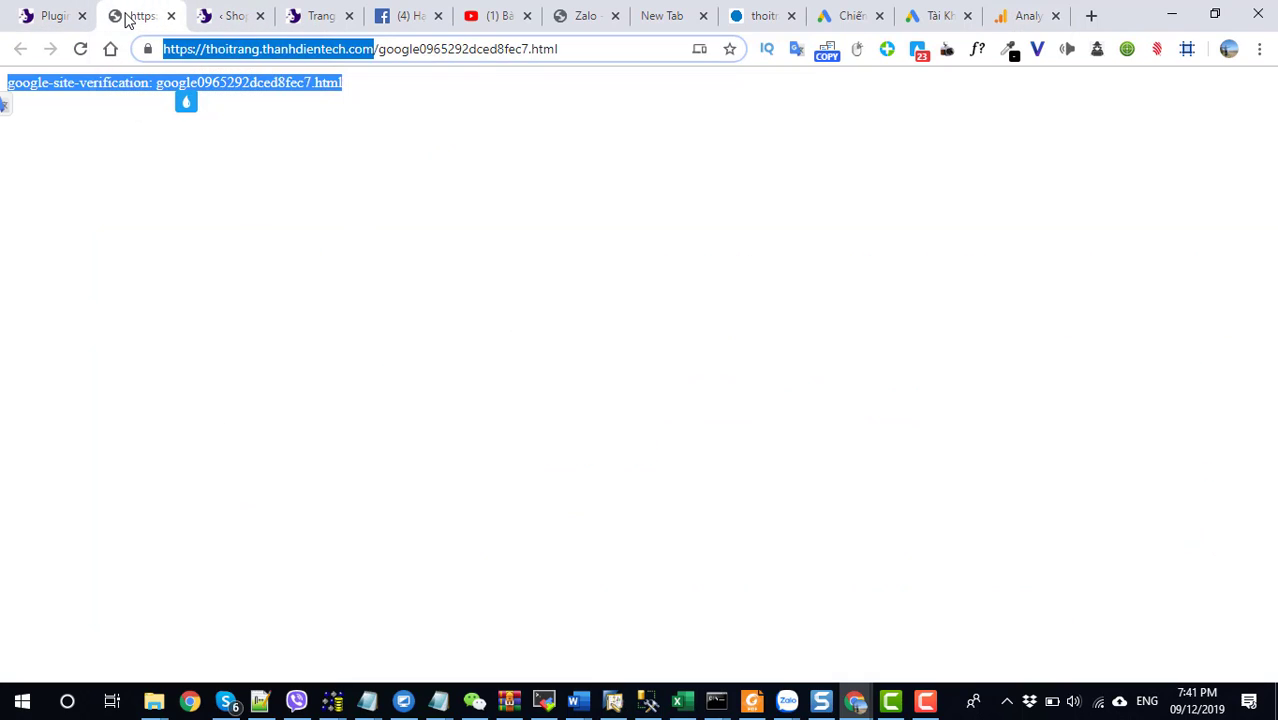
{"action": "left_click", "coordinate": [50, 17]}
{"action": "scroll", "coordinate": [83, 262], "scroll_direction": "up", "scroll_amount": 15}
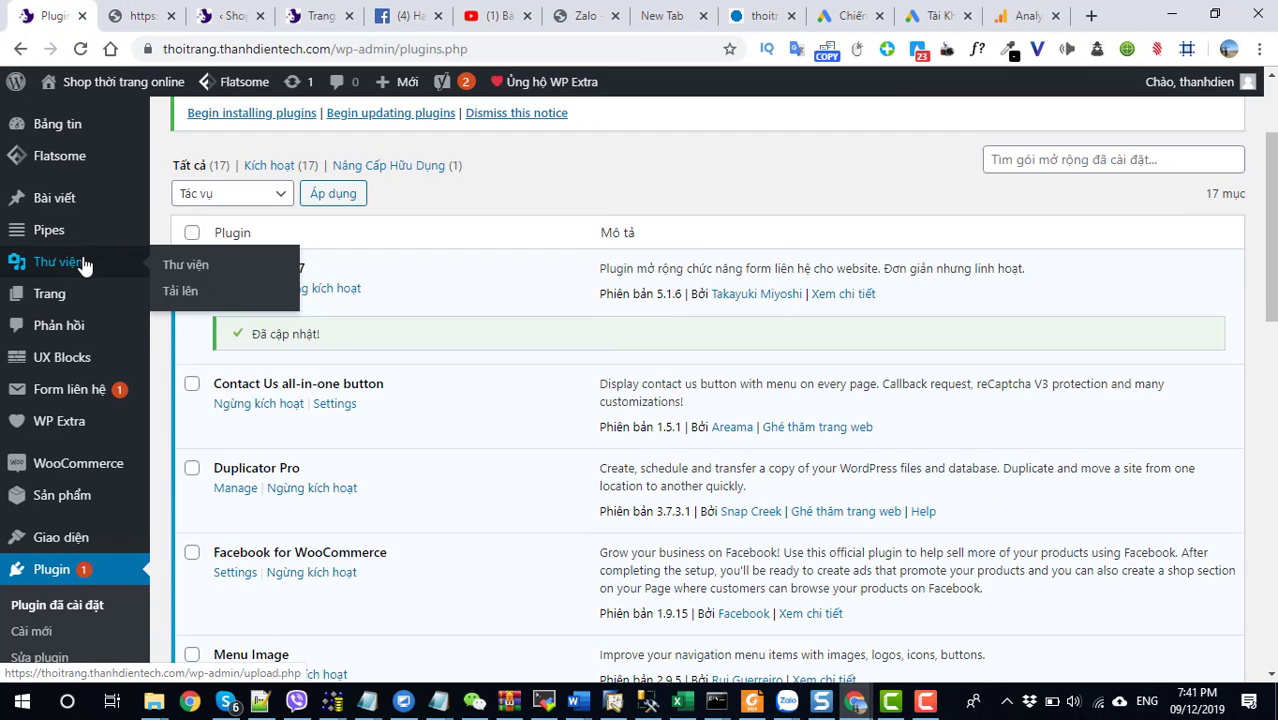
{"action": "mouse_move", "coordinate": [55, 157]}
{"action": "left_click", "coordinate": [199, 289]}
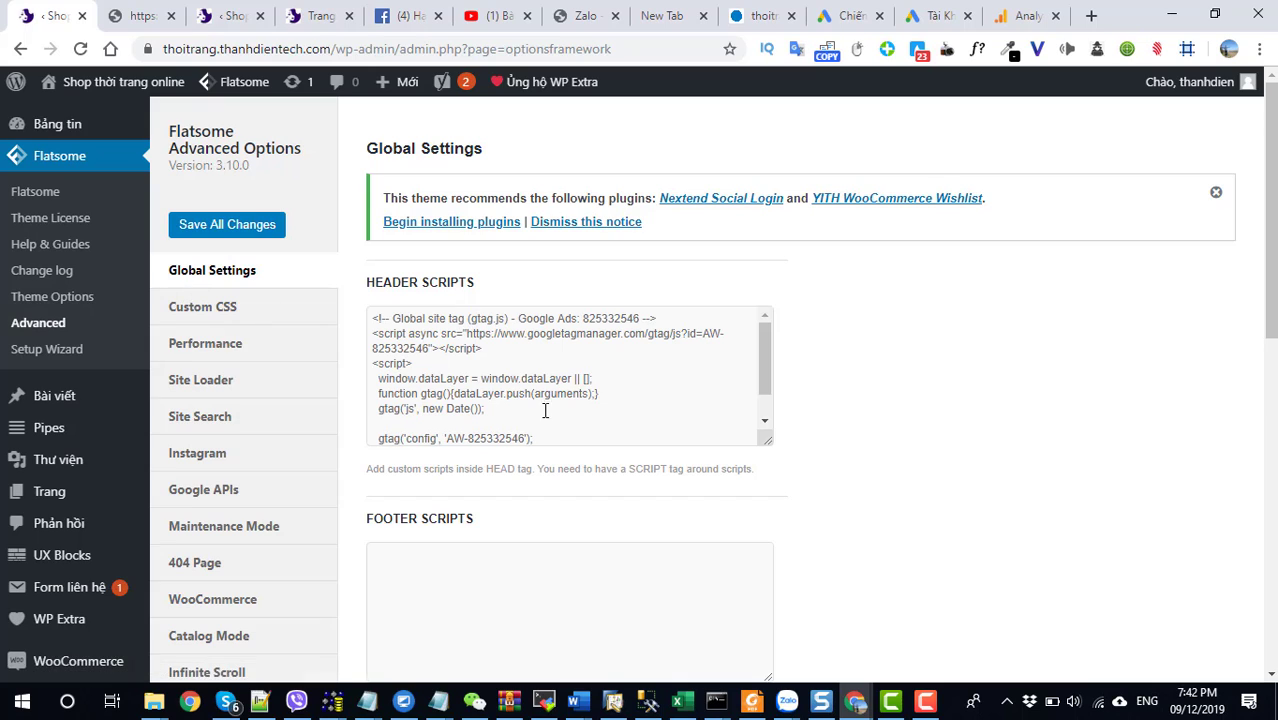
Paste the copied Google Analytics tag below the Google Ads tag in Header Scripts and enlarge the field to show both.
{"action": "scroll", "coordinate": [542, 408], "scroll_direction": "down", "scroll_amount": 2}
{"action": "left_click", "coordinate": [450, 421]}
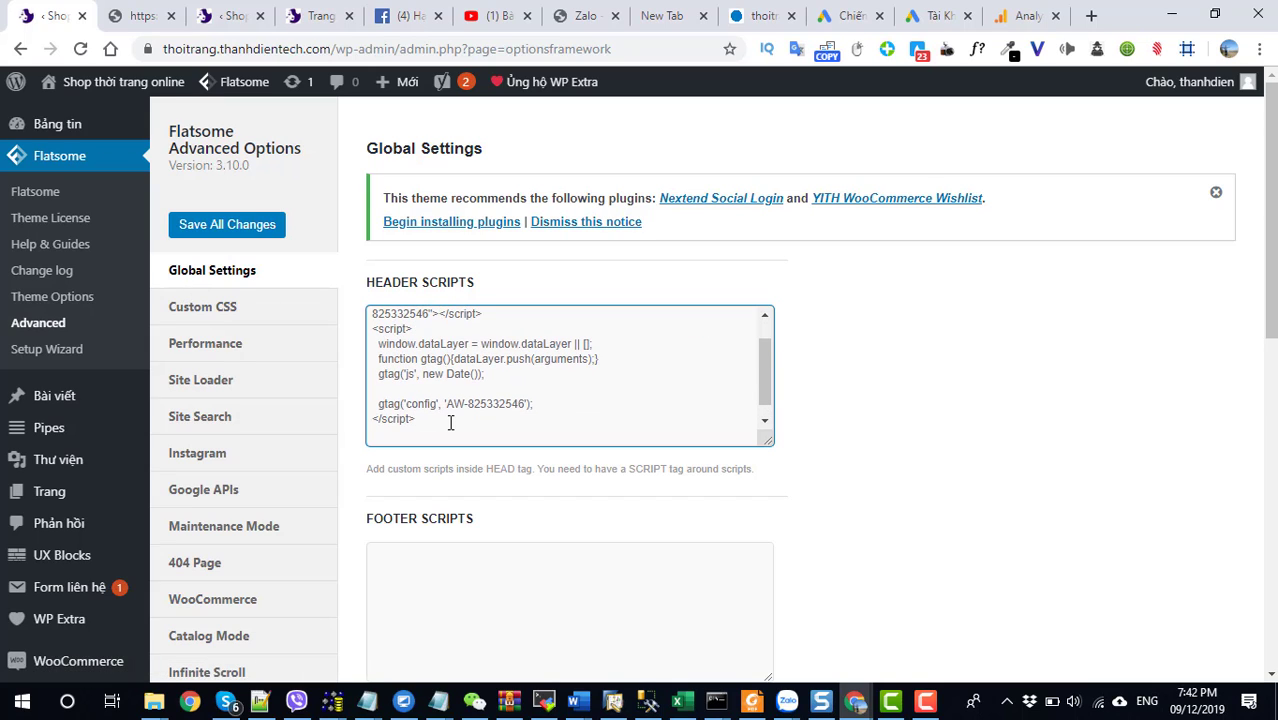
{"action": "key", "text": "ctrl+v"}
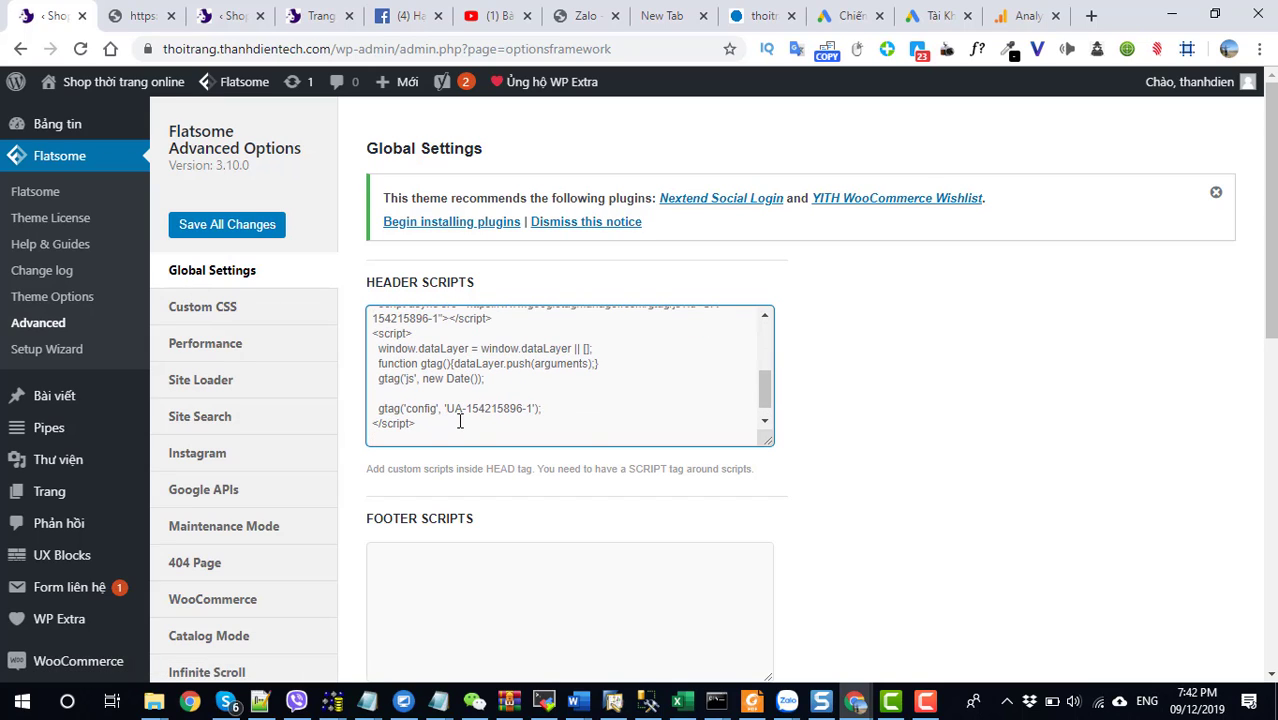
{"action": "scroll", "coordinate": [460, 418], "scroll_direction": "up", "scroll_amount": 3}
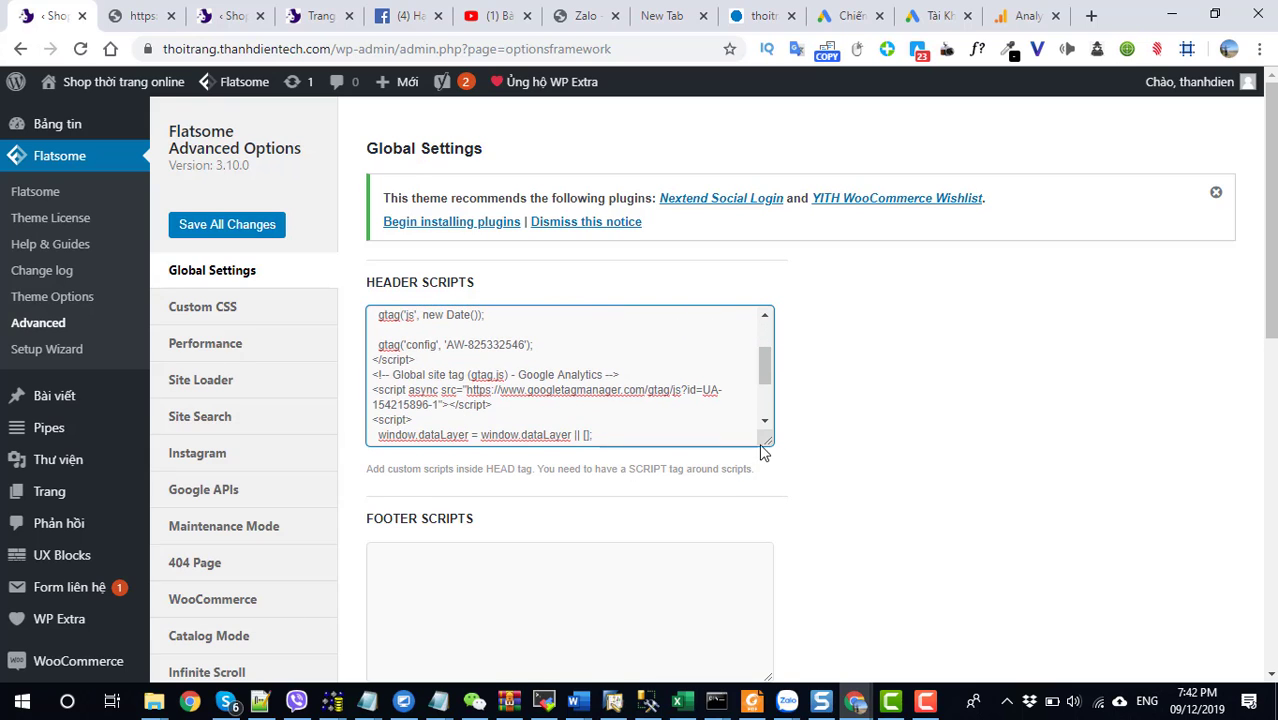
{"action": "left_click_drag", "start_coordinate": [761, 446], "coordinate": [756, 673]}
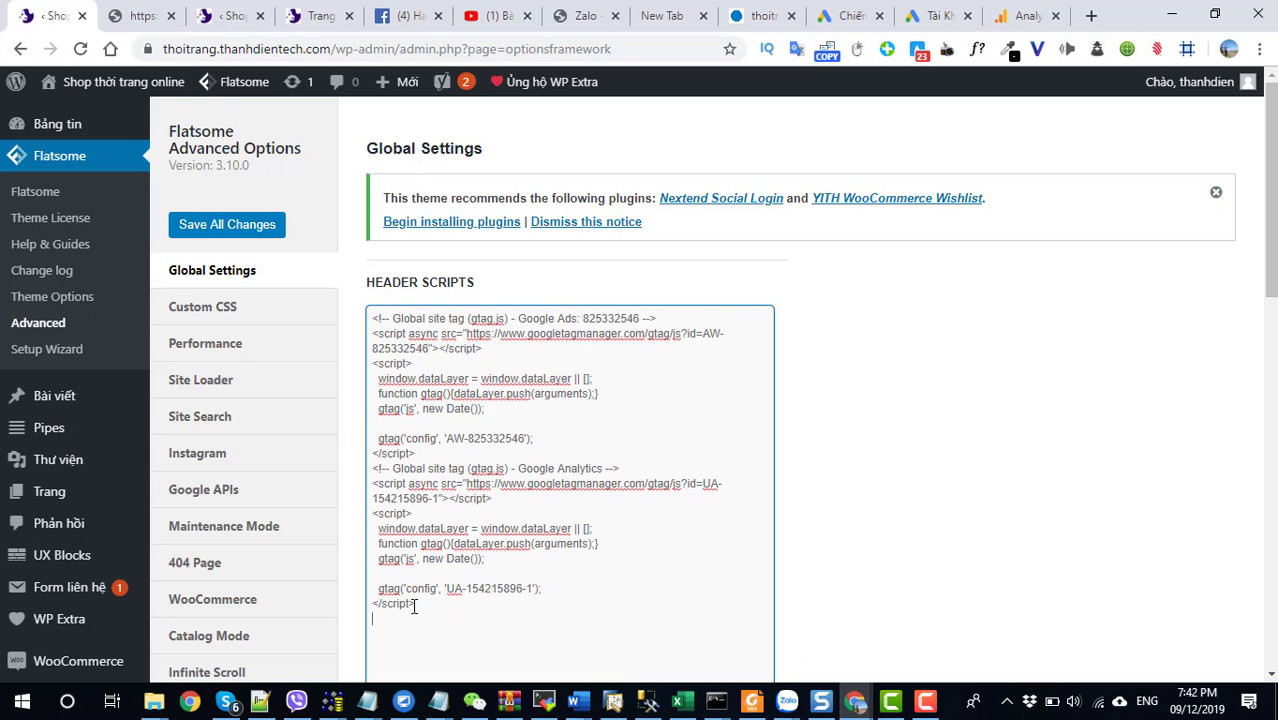
Check the Analytics and Ads tags in Header Scripts and save all changes to the theme's global settings.
{"action": "left_click_drag", "start_coordinate": [413, 607], "coordinate": [355, 465]}
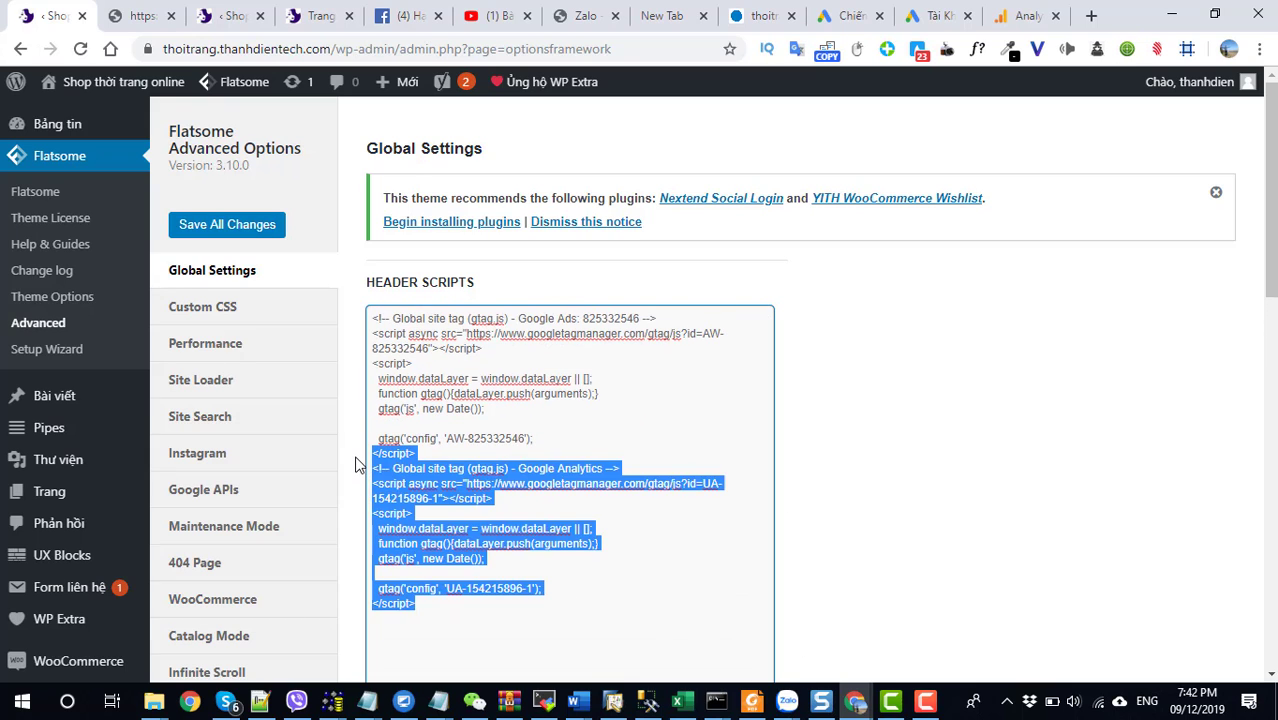
{"action": "left_click", "coordinate": [528, 482]}
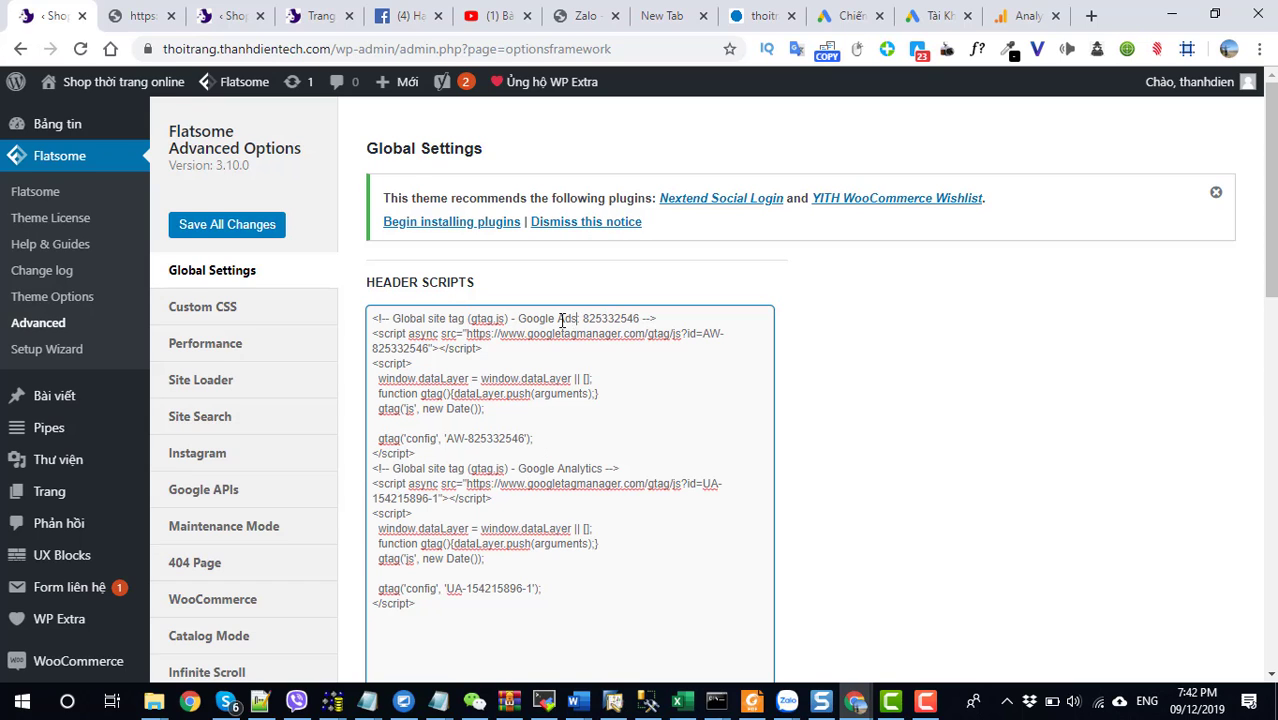
{"action": "left_click_drag", "start_coordinate": [578, 319], "coordinate": [526, 319]}
{"action": "scroll", "coordinate": [848, 461], "scroll_direction": "down", "scroll_amount": 15}
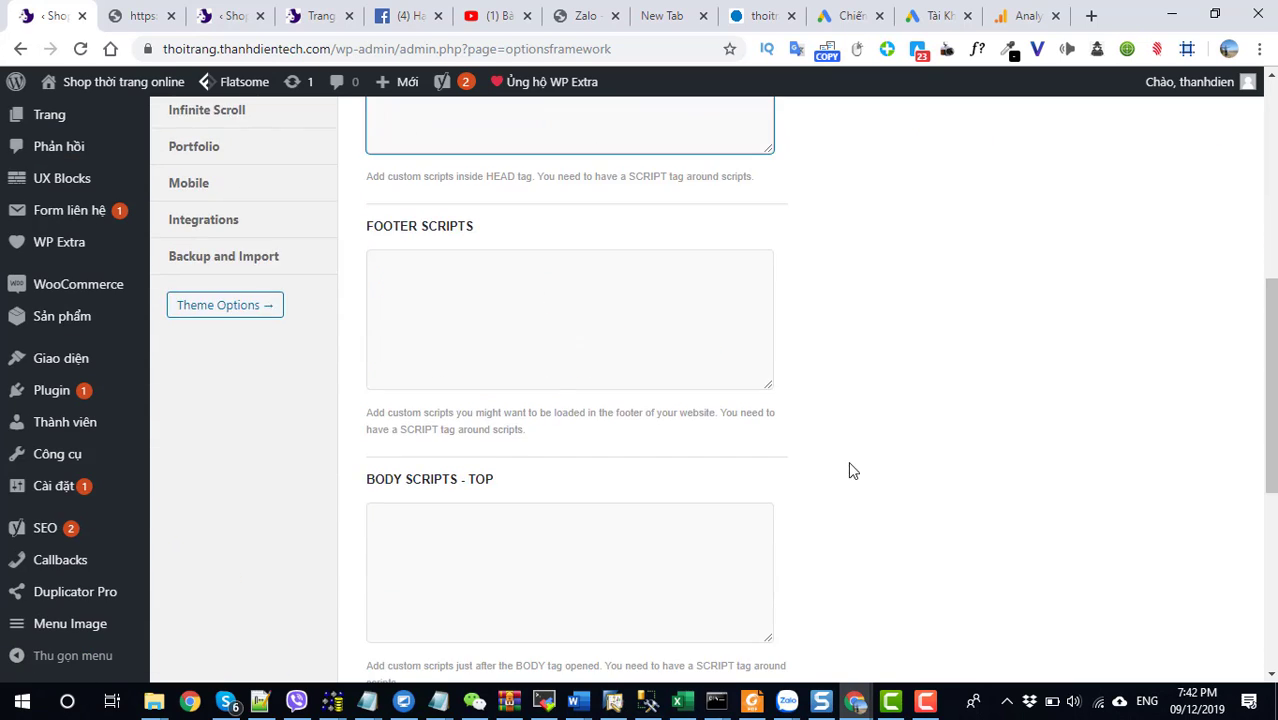
{"action": "left_click", "coordinate": [422, 567]}
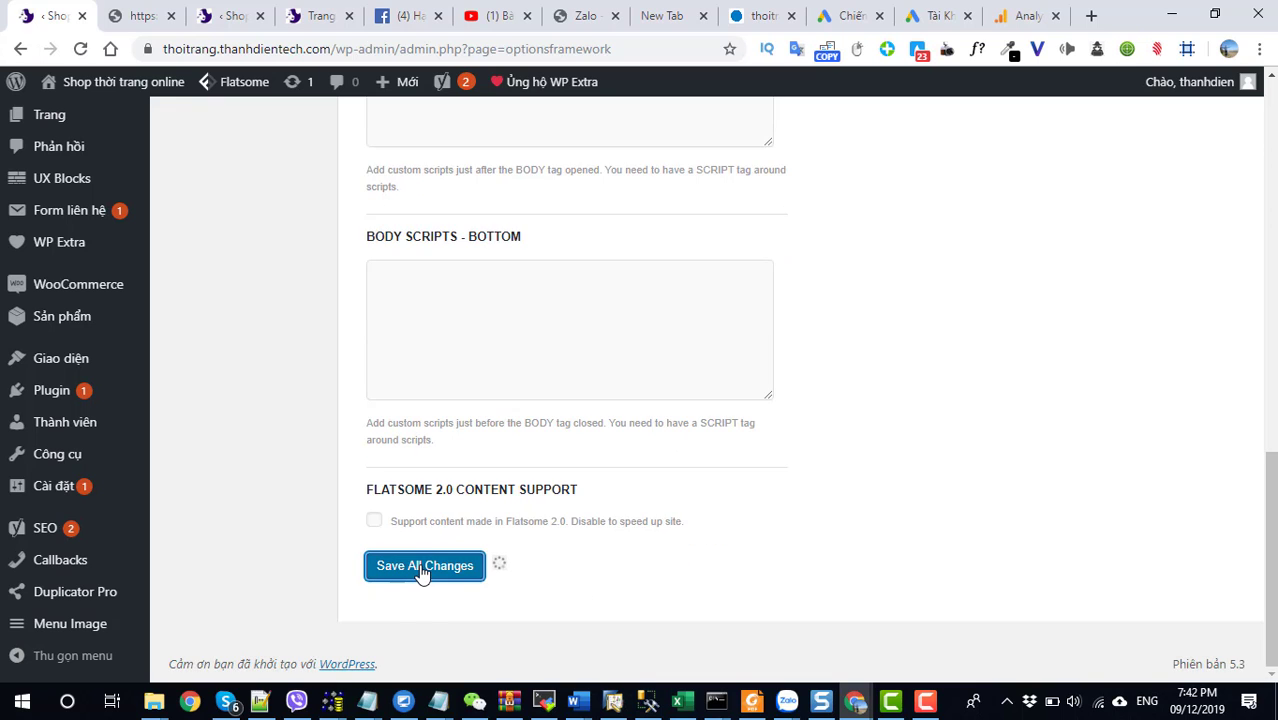
Switch back to Google Analytics and look through the Google Ads accounts available for linking to the property.
{"action": "left_click", "coordinate": [1040, 15]}
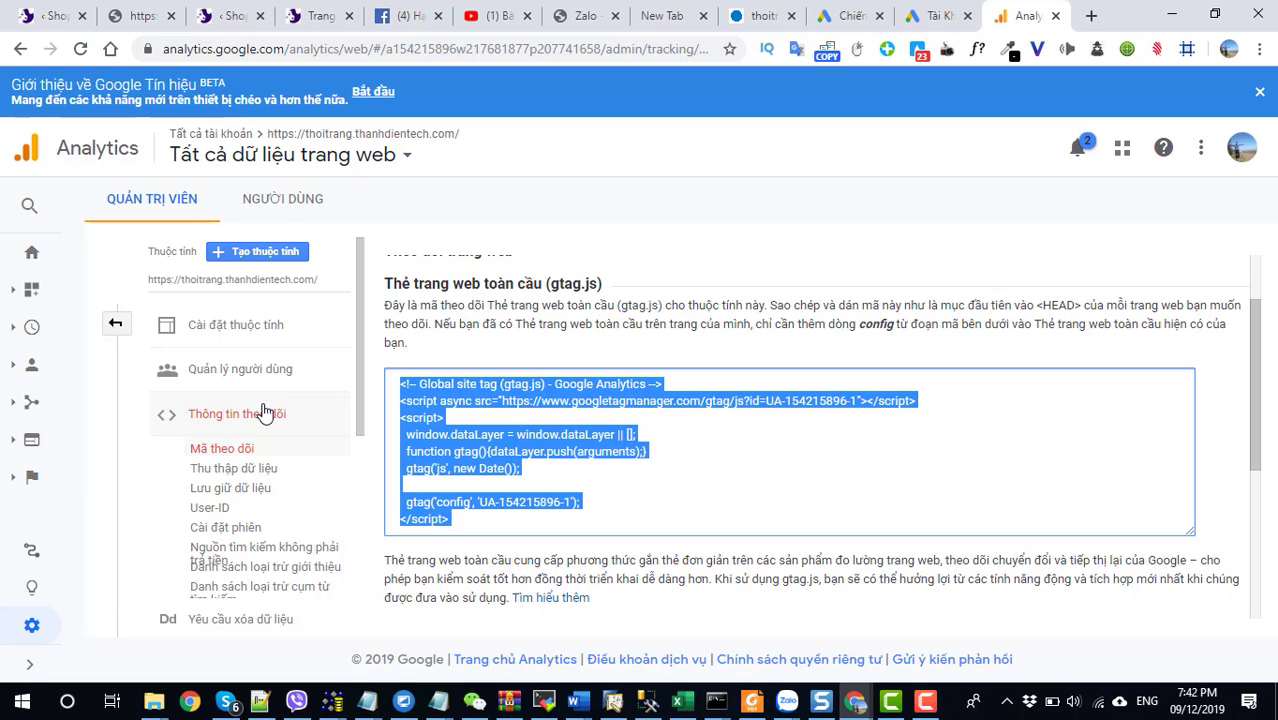
{"action": "scroll", "coordinate": [250, 430], "scroll_direction": "down", "scroll_amount": 4}
{"action": "scroll", "coordinate": [1000, 440], "scroll_direction": "down", "scroll_amount": 3}
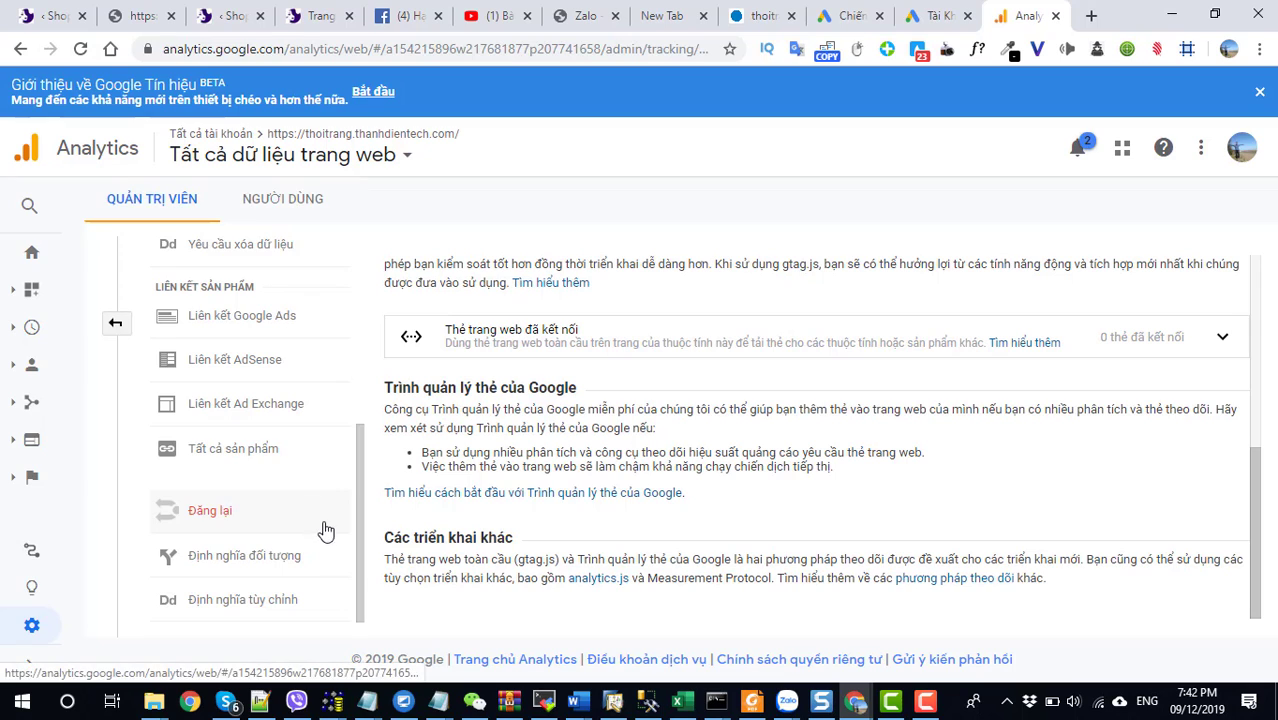
{"action": "left_click", "coordinate": [258, 322]}
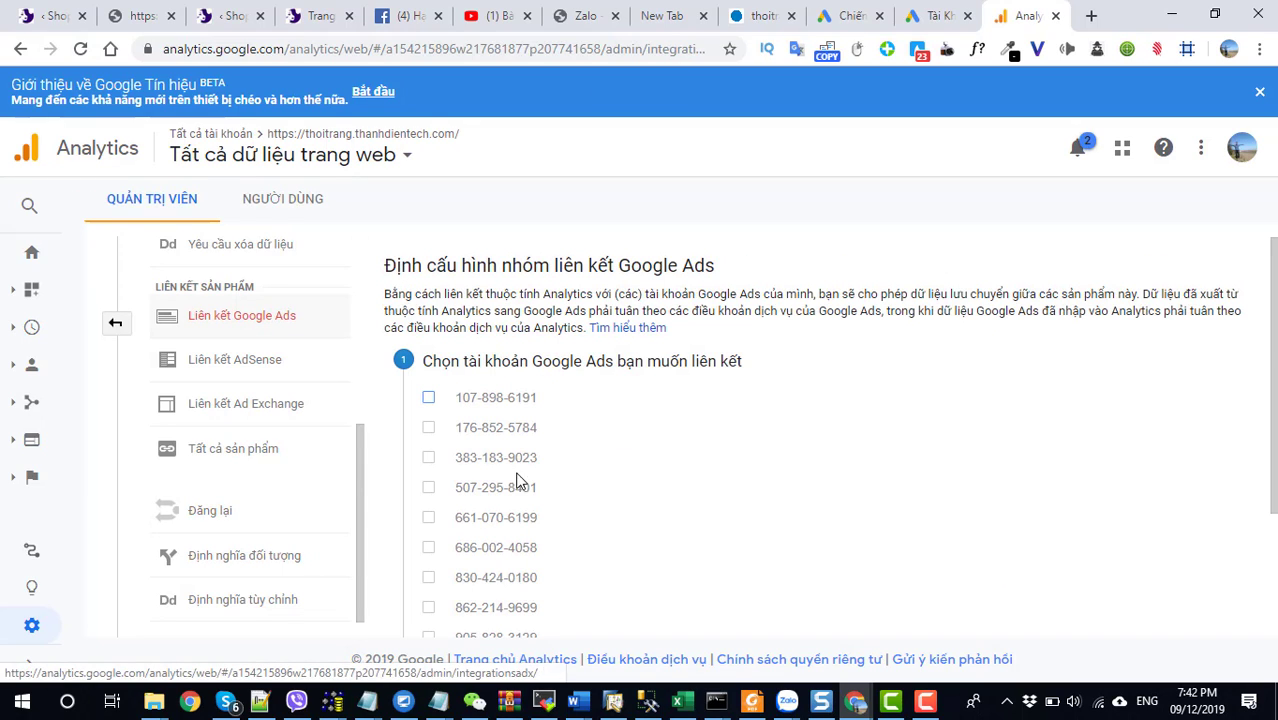
{"action": "scroll", "coordinate": [632, 465], "scroll_direction": "down", "scroll_amount": 2}
{"action": "scroll", "coordinate": [568, 416], "scroll_direction": "up", "scroll_amount": 1}
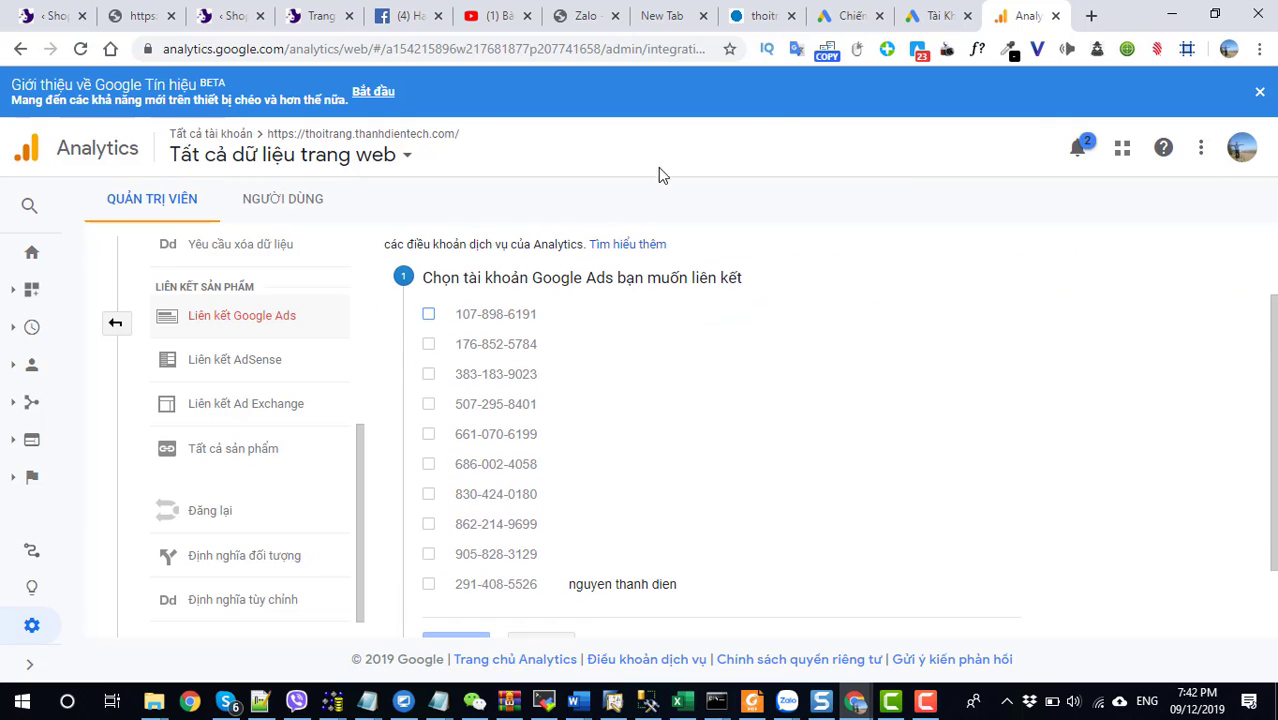
Check the account number in Google Ads against the accounts offered for linking in Google Analytics.
{"action": "left_click", "coordinate": [932, 17]}
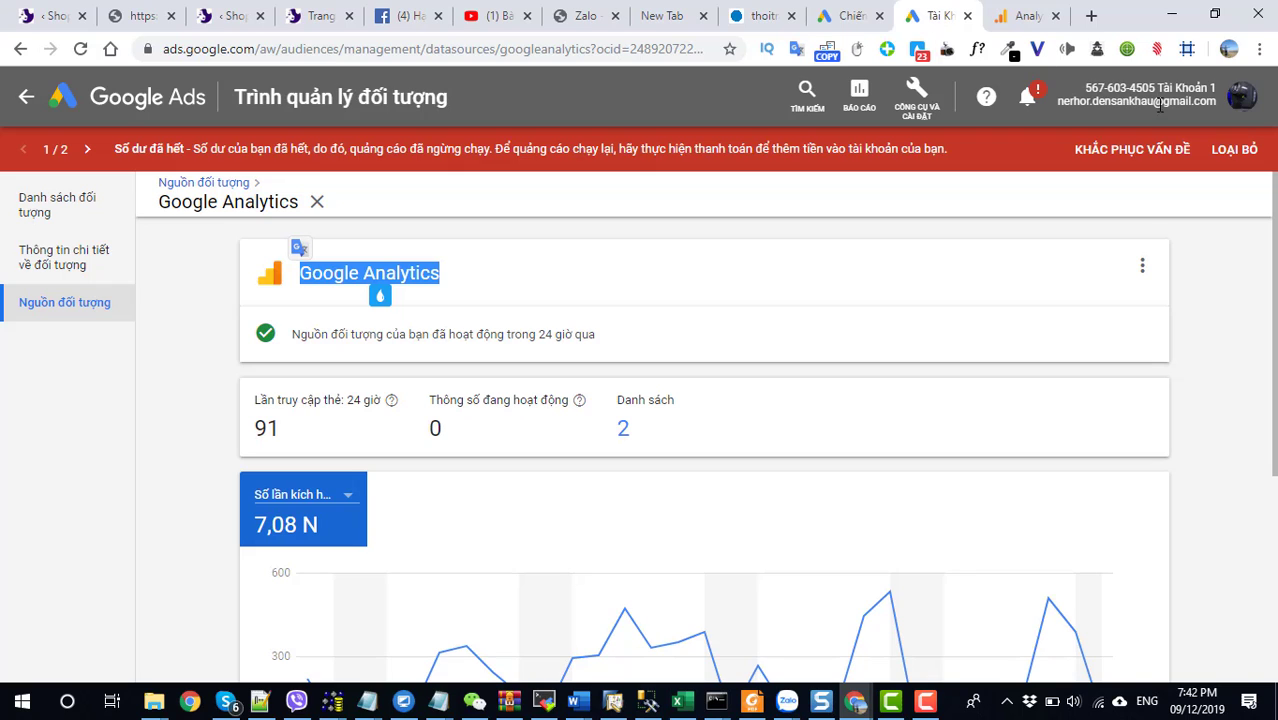
{"action": "left_click_drag", "start_coordinate": [1085, 88], "coordinate": [1126, 88]}
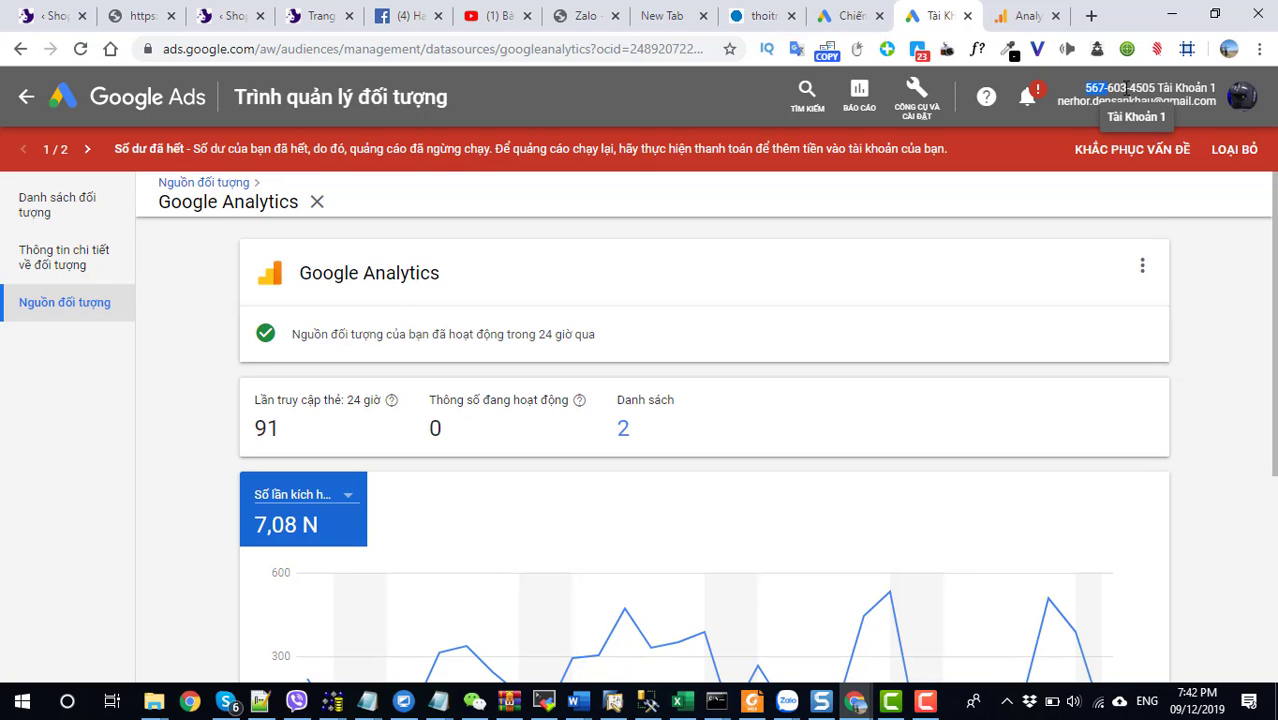
{"action": "left_click", "coordinate": [1025, 16]}
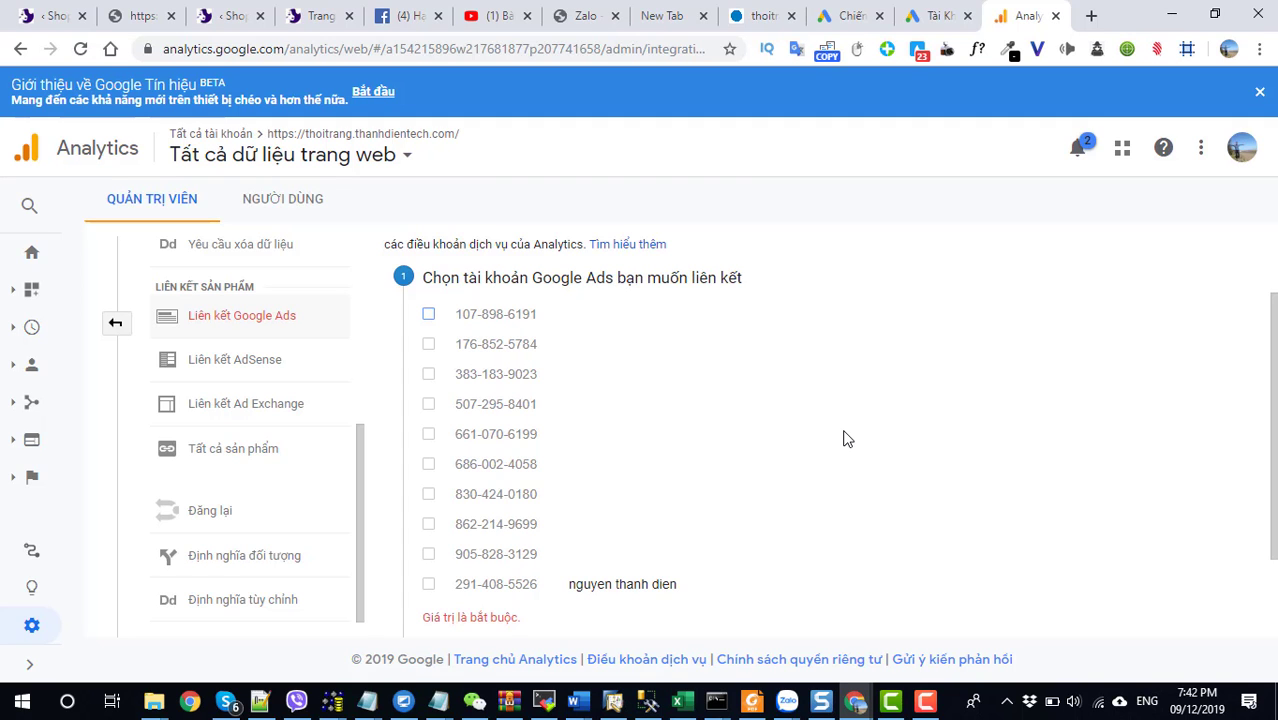
Return to the Flatsome Advanced options and review the Google Ads and Google Analytics tags in Header Scripts.
{"action": "left_click", "coordinate": [50, 15]}
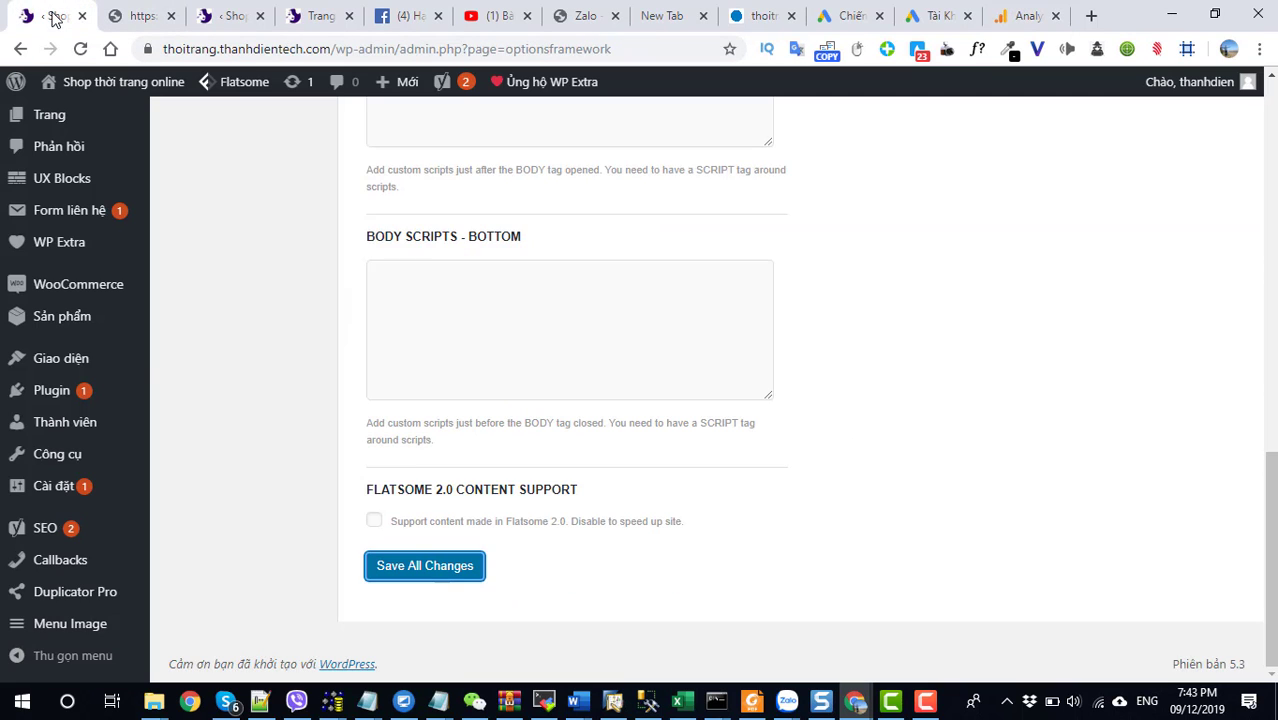
{"action": "scroll", "coordinate": [490, 341], "scroll_direction": "up", "scroll_amount": 2}
{"action": "scroll", "coordinate": [515, 350], "scroll_direction": "up", "scroll_amount": 3}
{"action": "scroll", "coordinate": [539, 363], "scroll_direction": "up", "scroll_amount": 1}
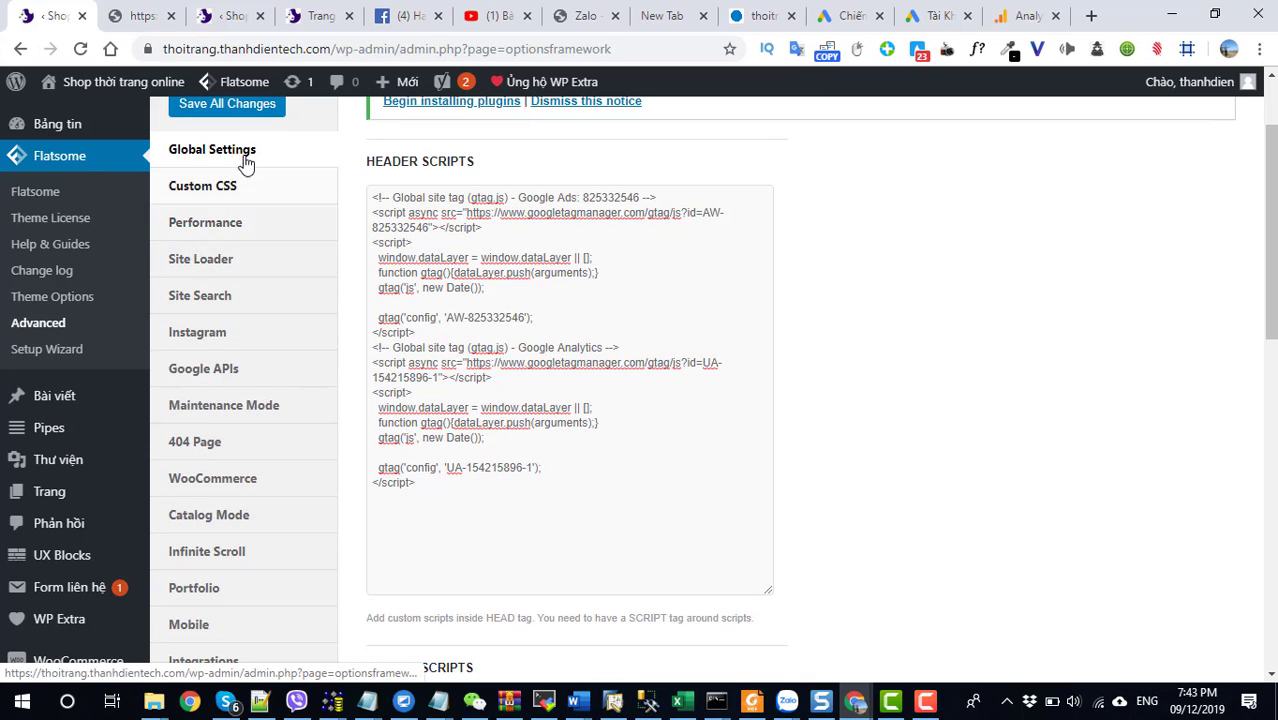
{"action": "left_click_drag", "start_coordinate": [449, 497], "coordinate": [364, 187]}
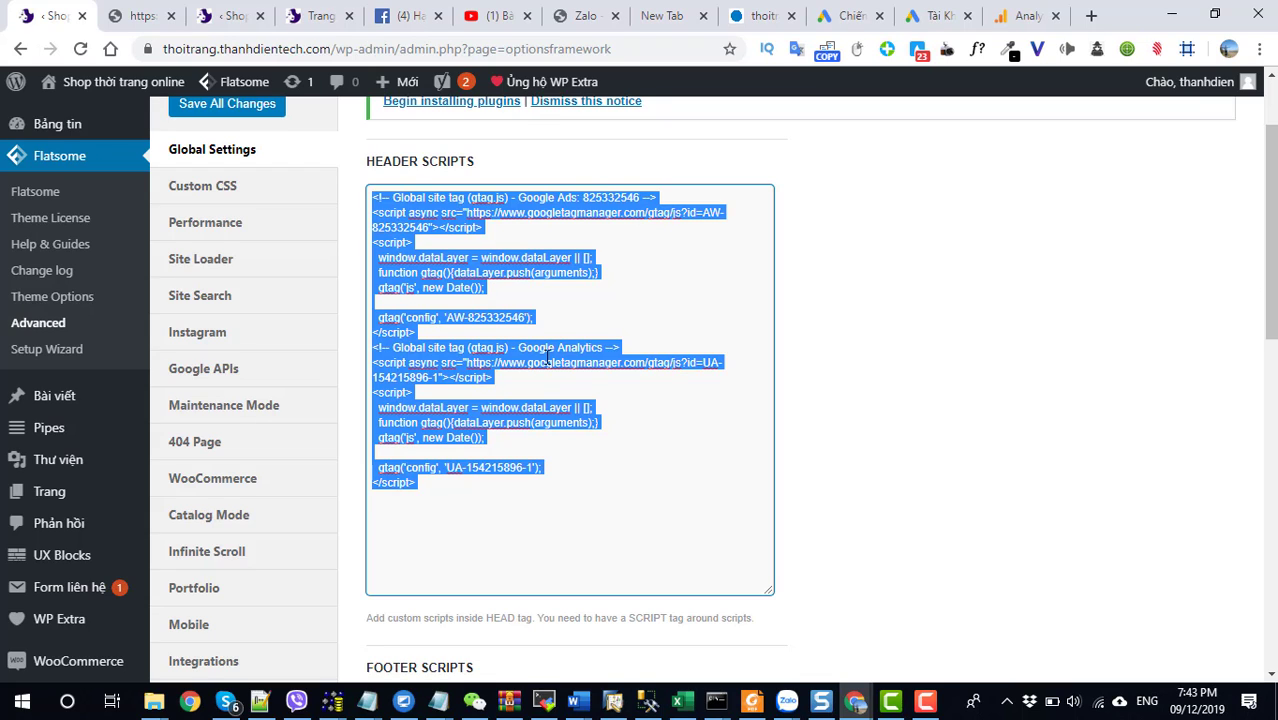
{"action": "left_click", "coordinate": [416, 324]}
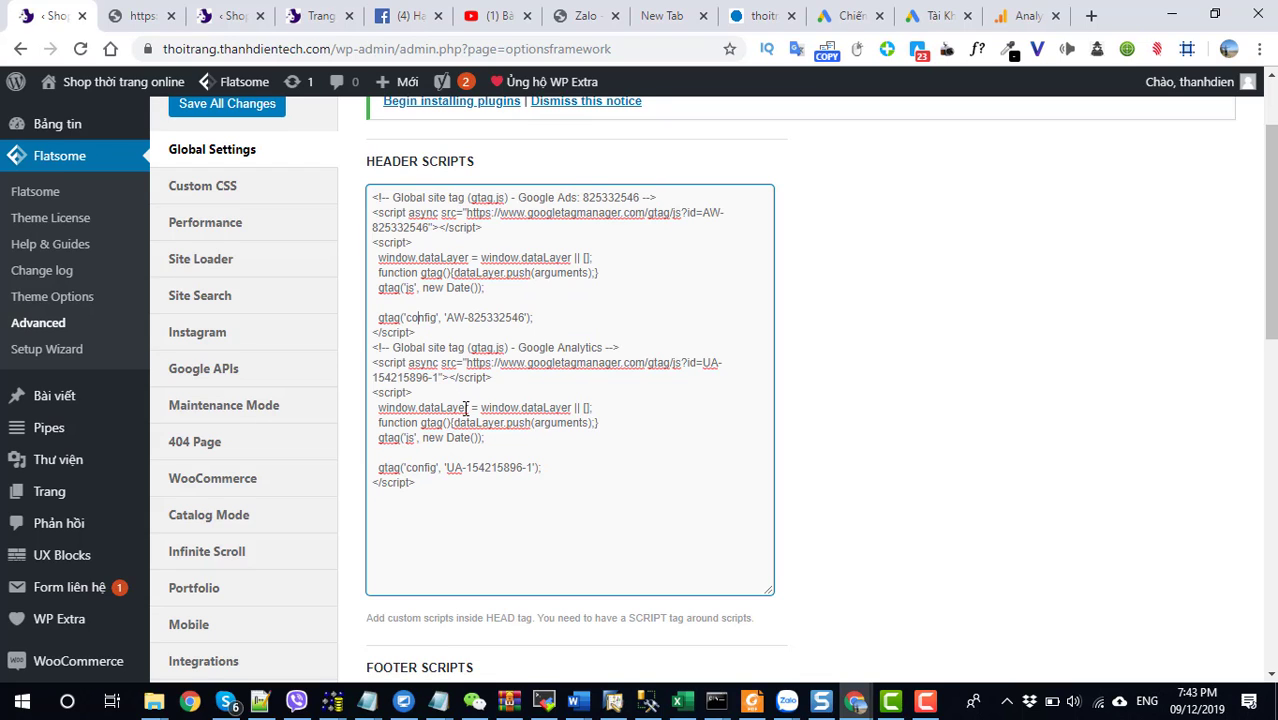
{"action": "left_click_drag", "start_coordinate": [435, 484], "coordinate": [370, 352]}
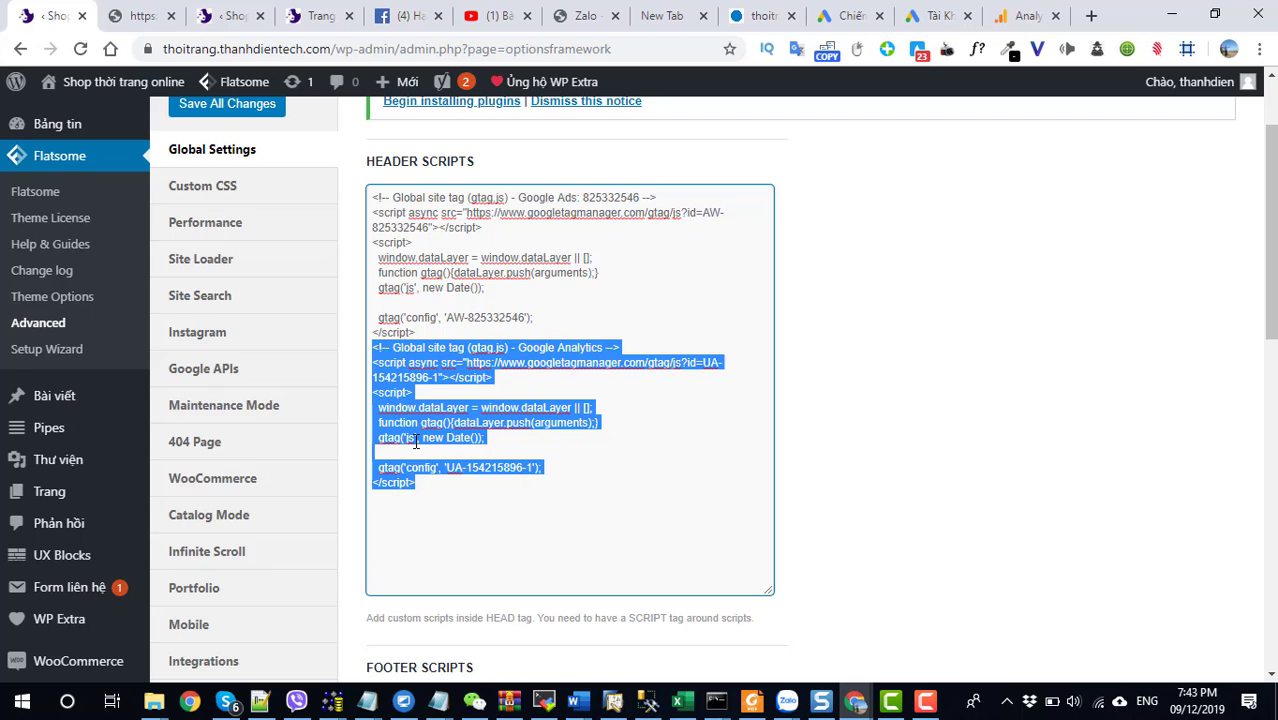
{"action": "scroll", "coordinate": [416, 442], "scroll_direction": "down", "scroll_amount": 2}
{"action": "mouse_move", "coordinate": [95, 490]}
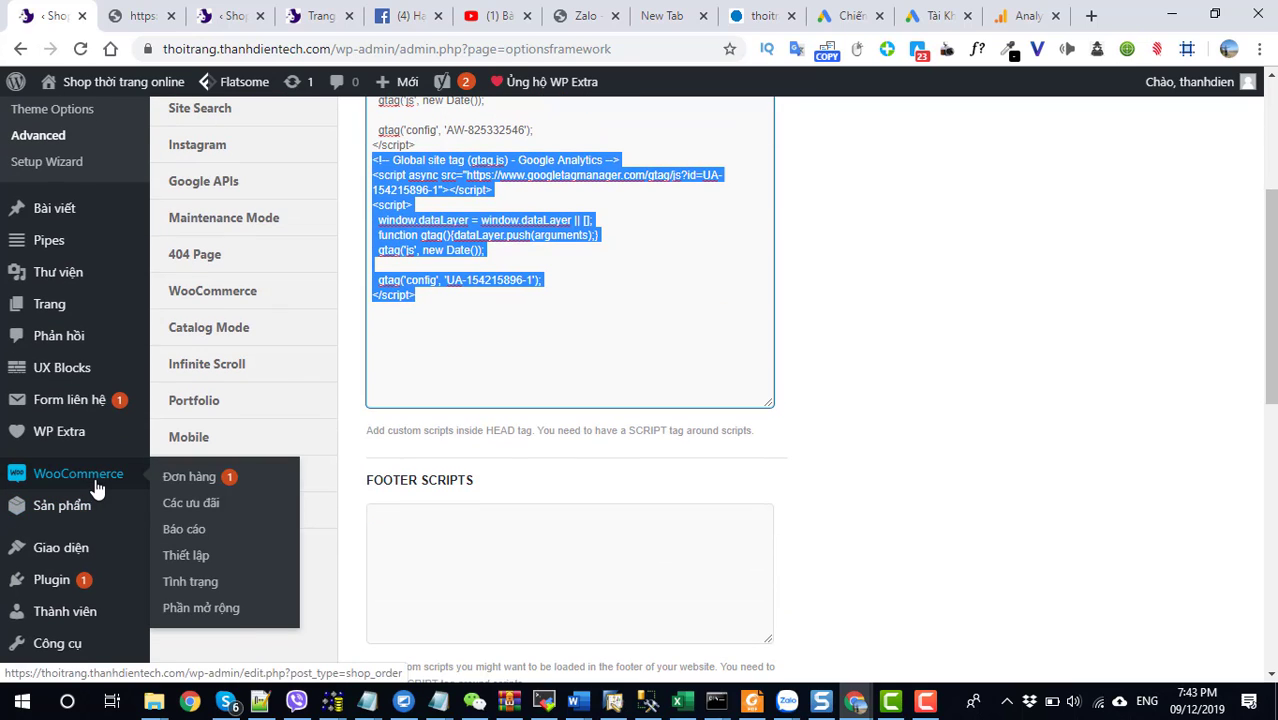
{"action": "left_click", "coordinate": [416, 347]}
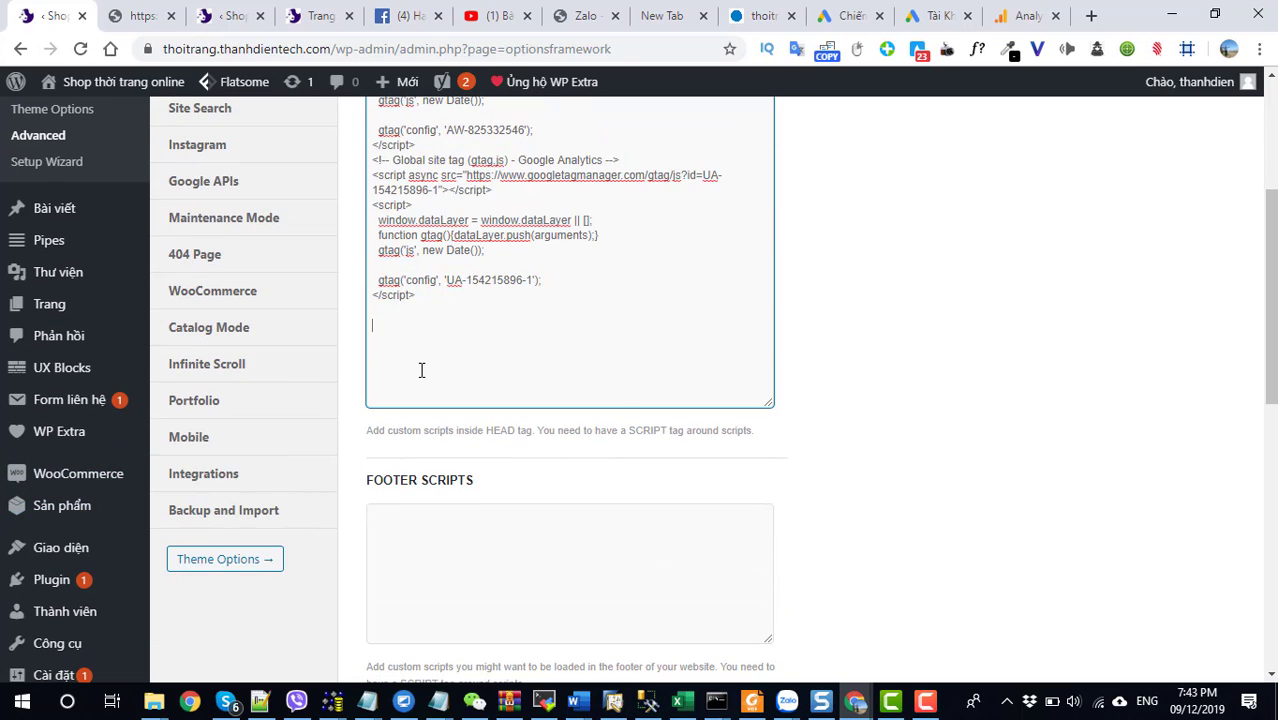
{"action": "scroll", "coordinate": [422, 371], "scroll_direction": "up", "scroll_amount": 3}
{"action": "scroll", "coordinate": [422, 371], "scroll_direction": "down", "scroll_amount": 3}
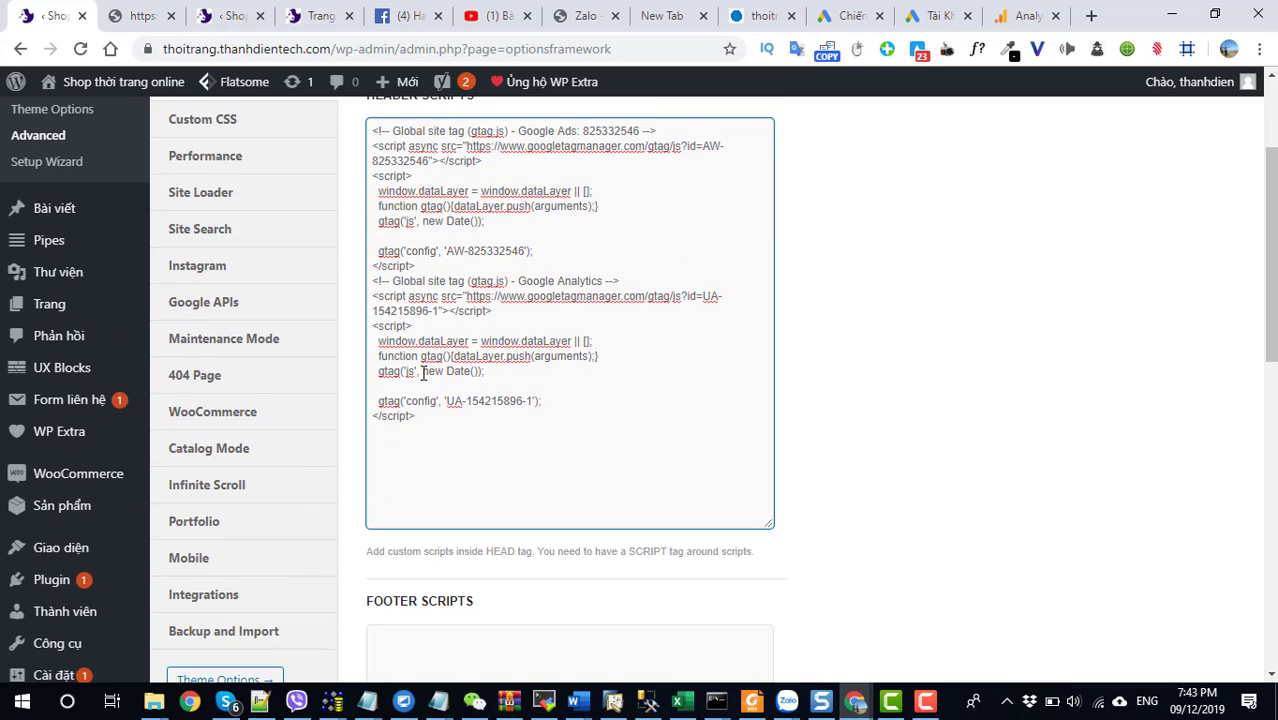
{"action": "scroll", "coordinate": [424, 374], "scroll_direction": "down", "scroll_amount": 1}
{"action": "scroll", "coordinate": [424, 372], "scroll_direction": "up", "scroll_amount": 3}
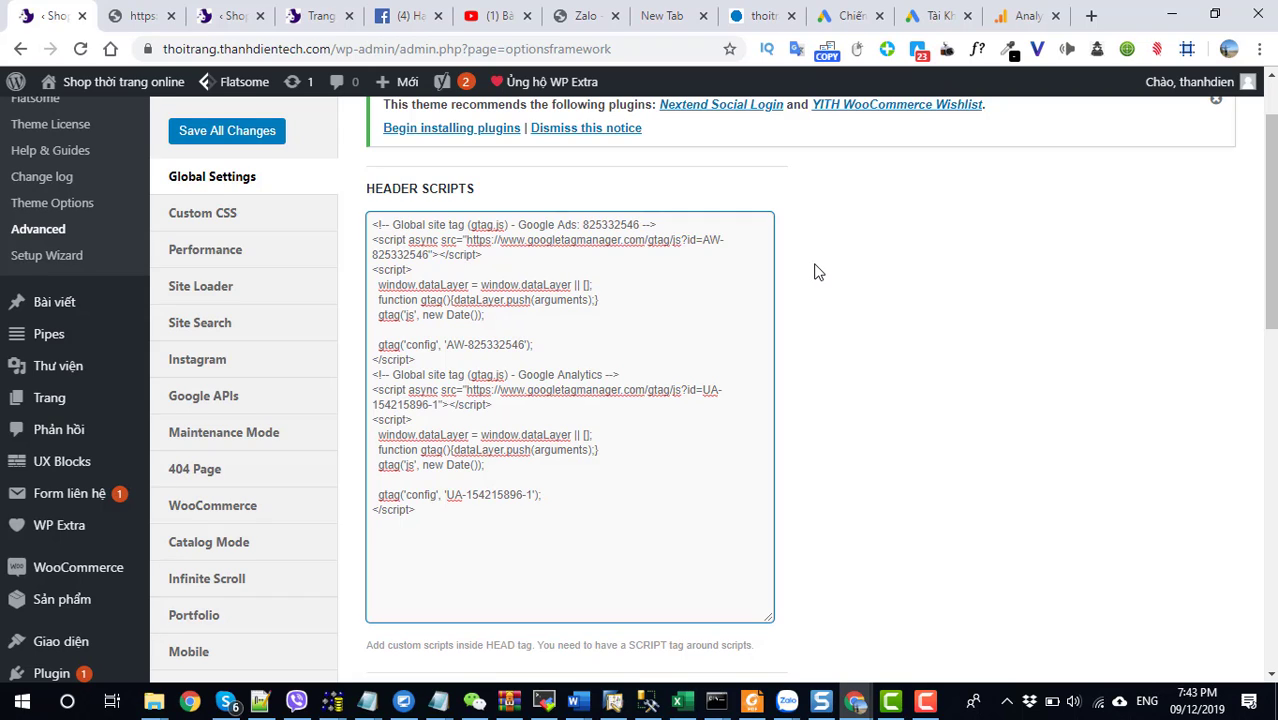
{"action": "left_click", "coordinate": [925, 702]}
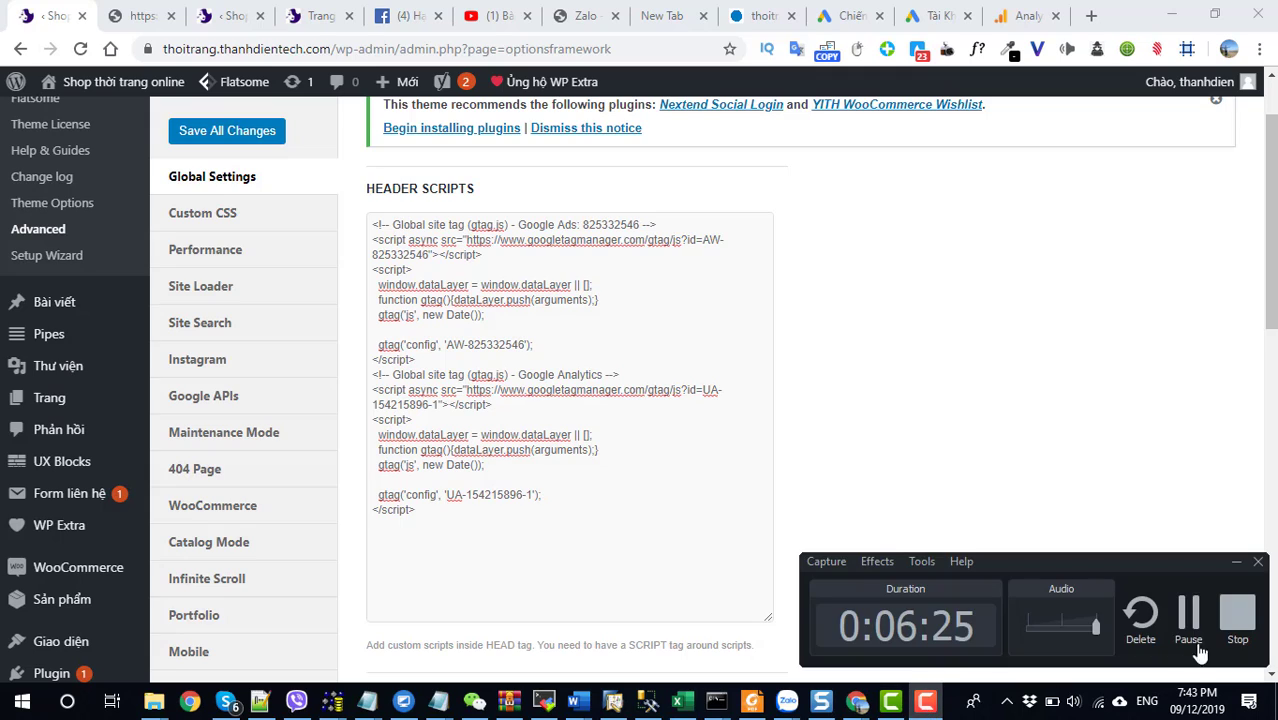